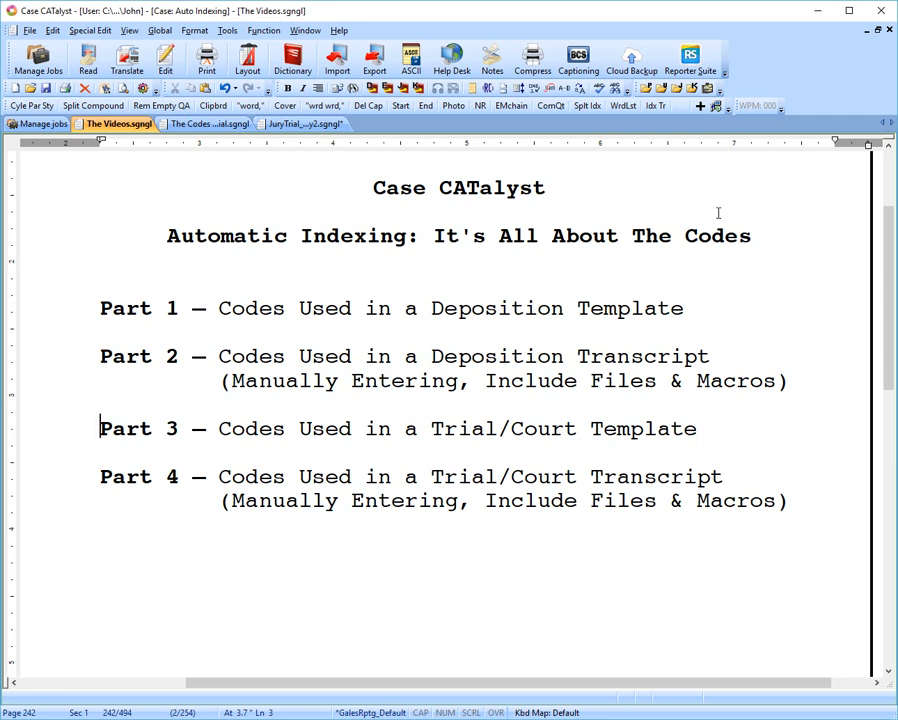
# Examine the witness and exhibit index codes in The Codes Trial document, especially Index Cell 3 and Index Cell 4 for the two page columns.
pyautogui.click(205, 124)
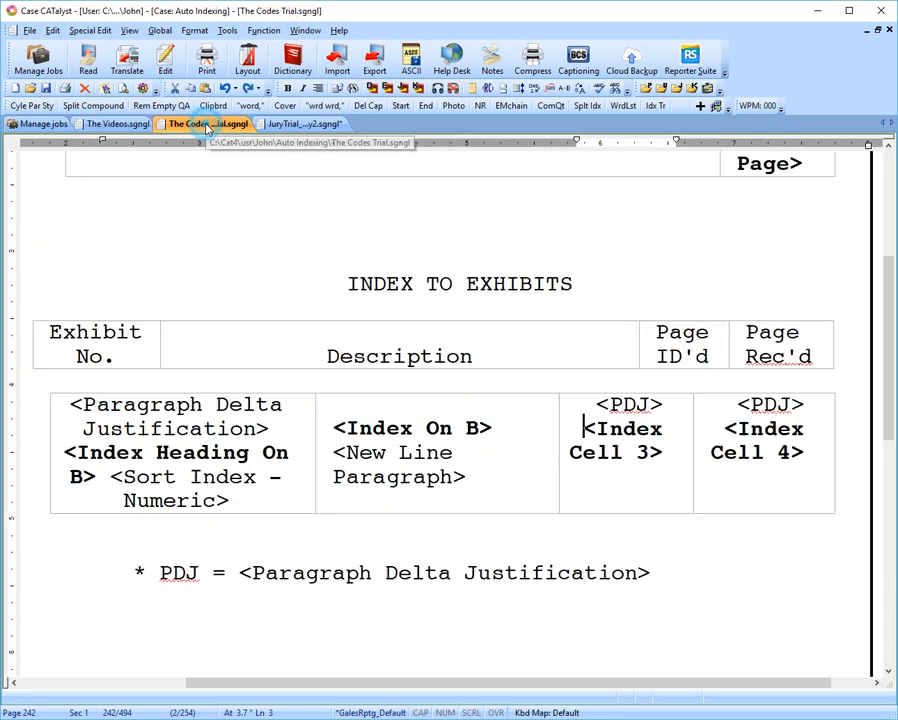
pyautogui.scroll(3, 486, 416)
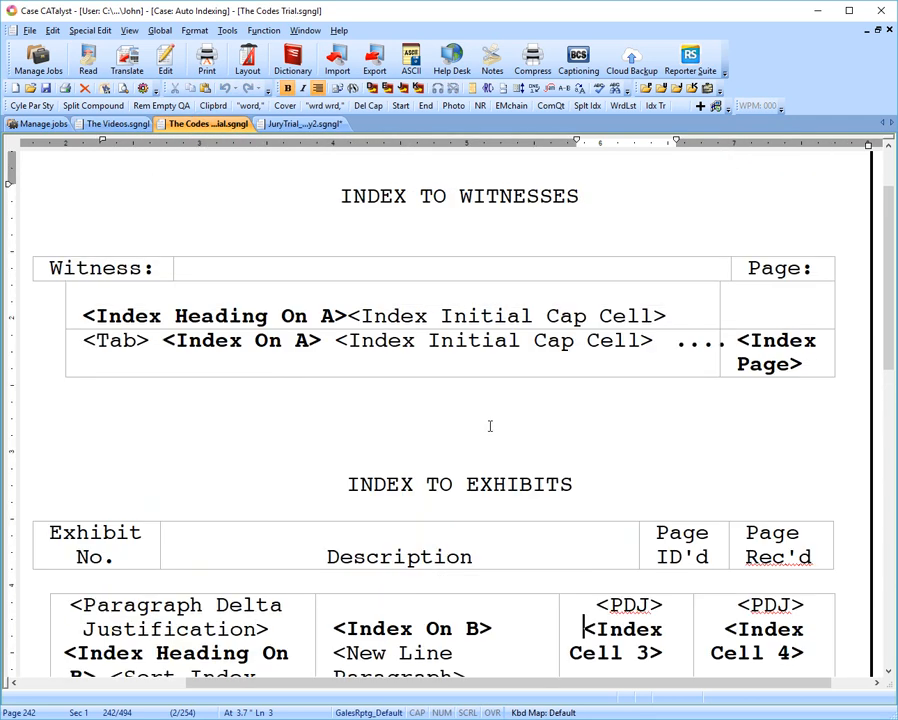
pyautogui.scroll(-1, 508, 429)
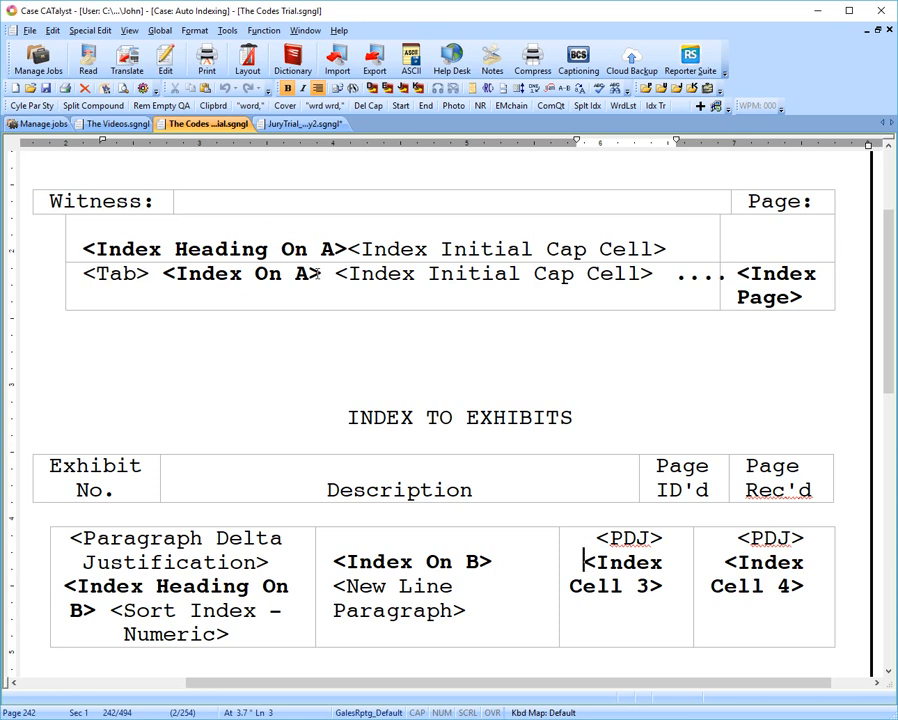
pyautogui.scroll(-3, 310, 272)
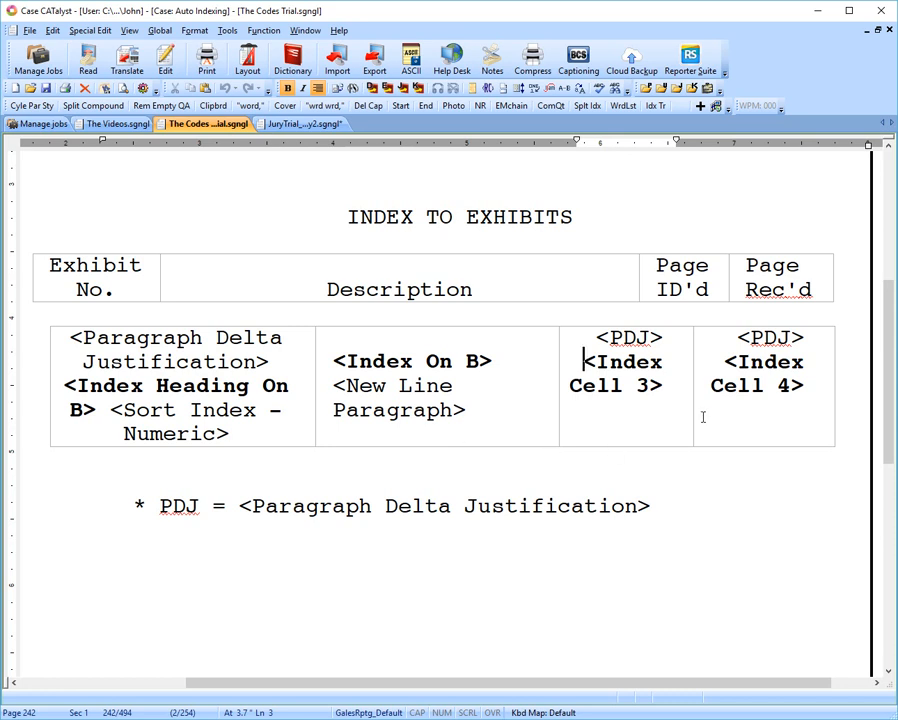
pyautogui.click(723, 364)
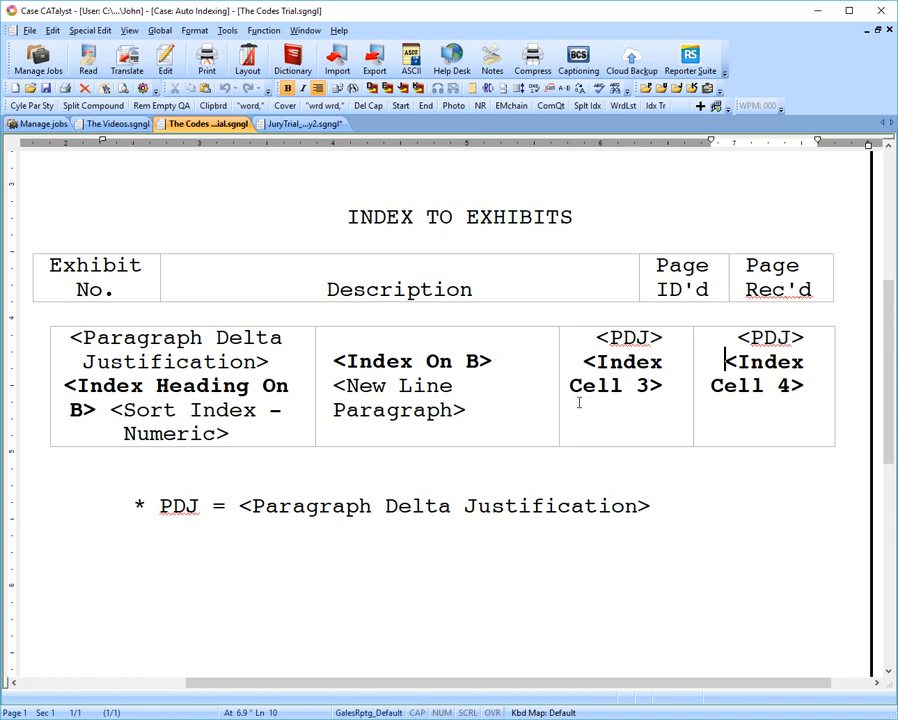
pyautogui.click(581, 361)
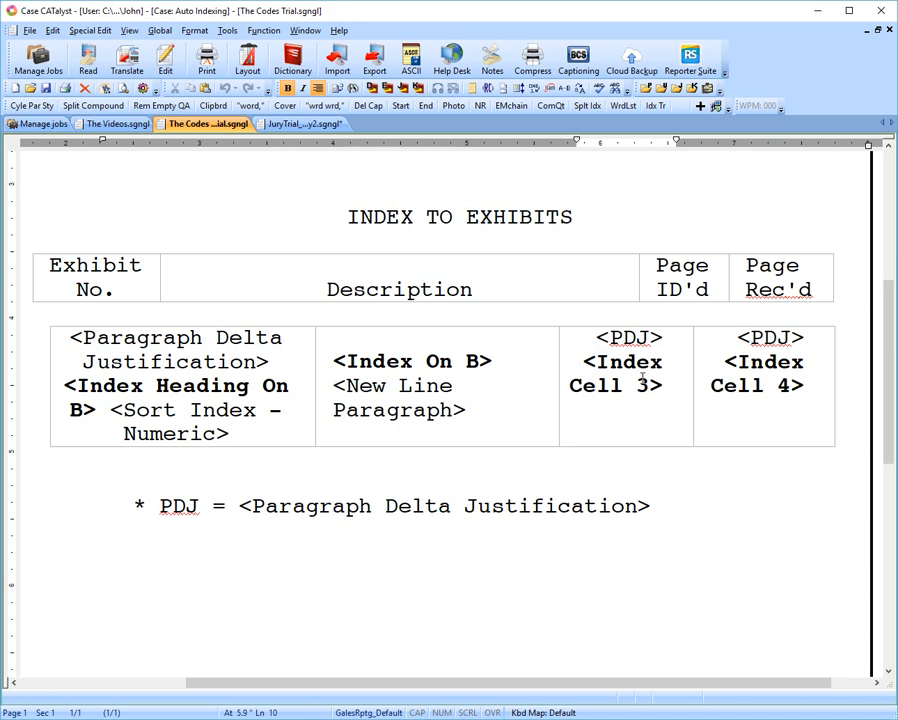
pyautogui.click(715, 362)
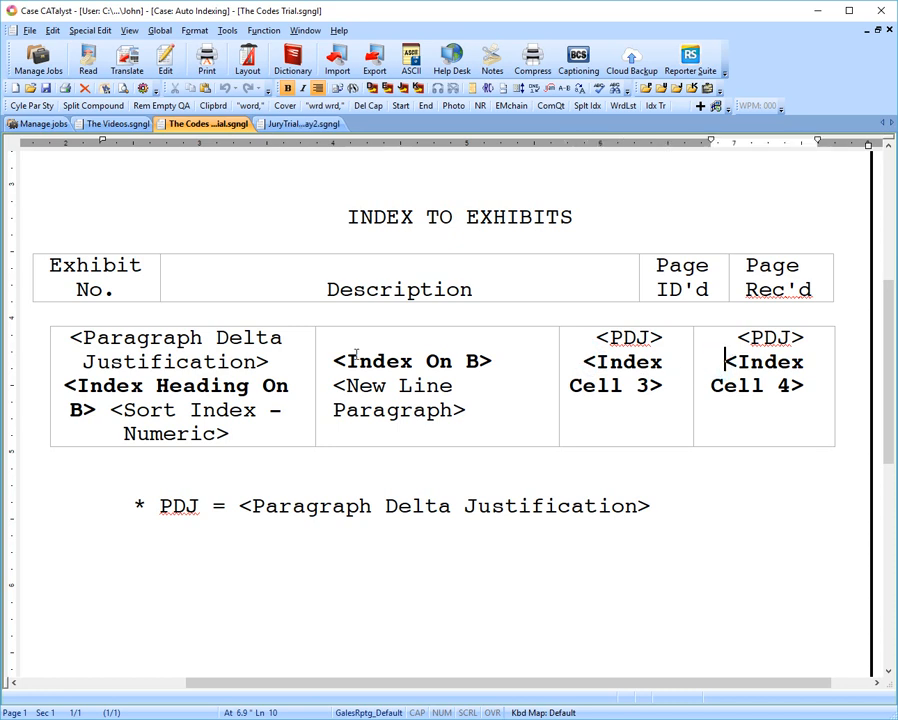
pyautogui.click(597, 362)
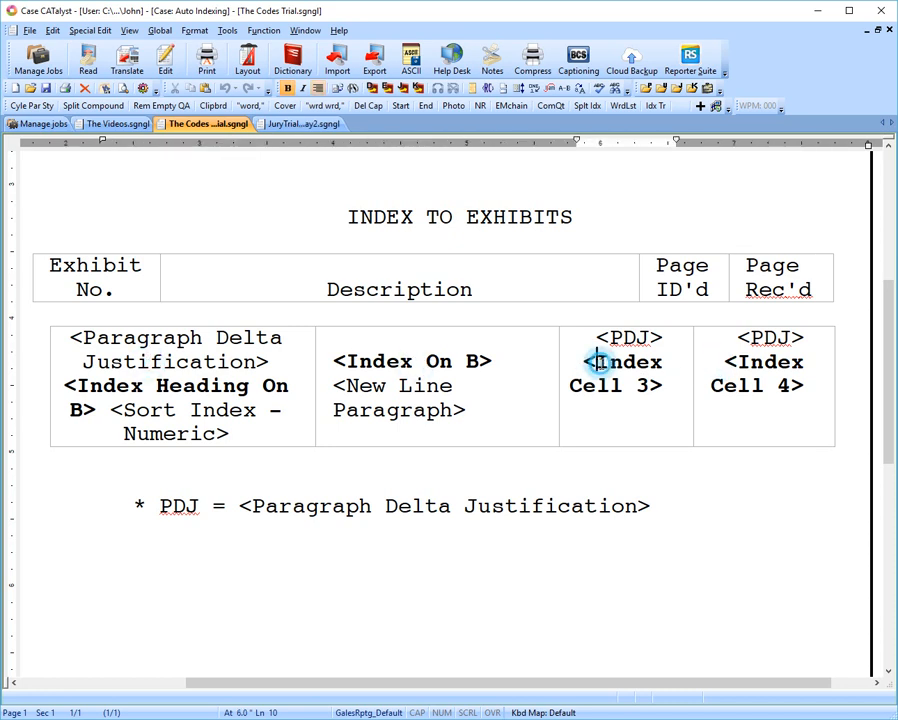
pyautogui.click(754, 362)
pyautogui.click(580, 362)
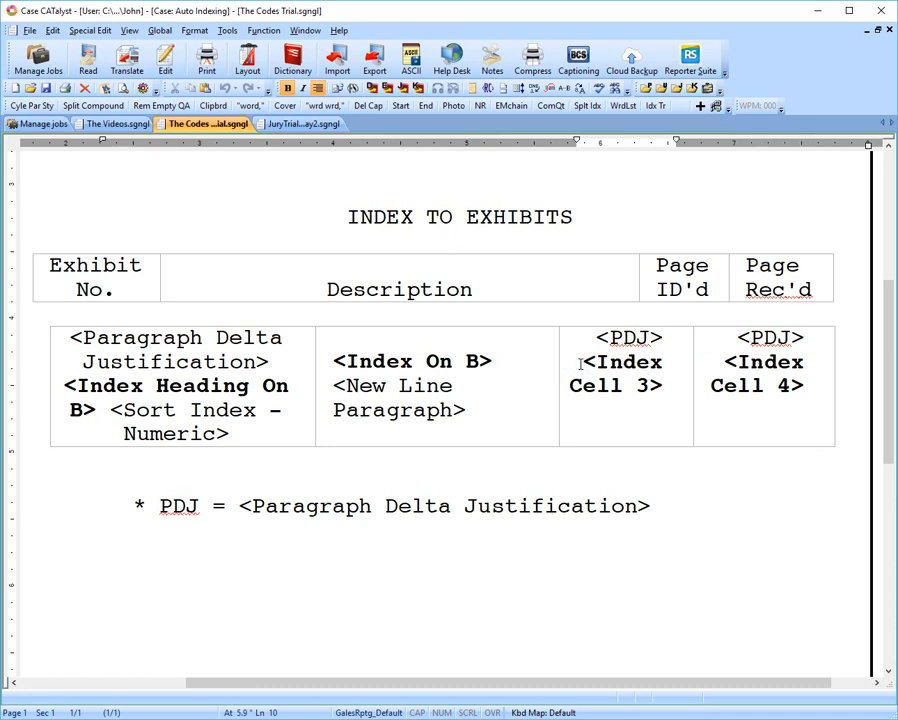
pyautogui.scroll(5, 523, 420)
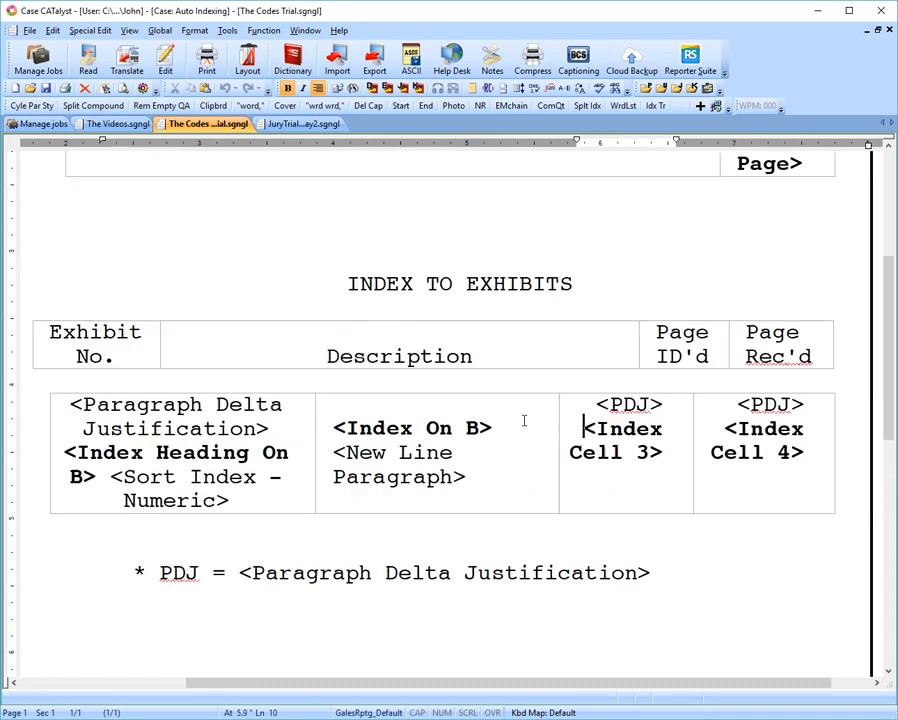
pyautogui.scroll(-4, 524, 420)
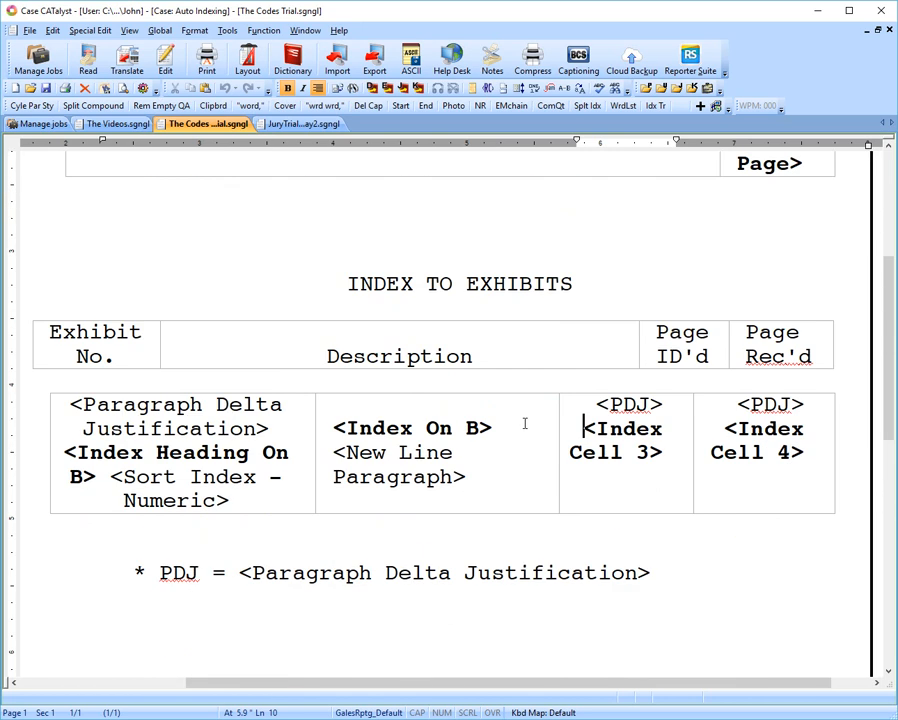
# Preview the JuryTrial_Day2 transcript's print layout, examine the witness and exhibit index pages, and close the preview.
pyautogui.click(303, 123)
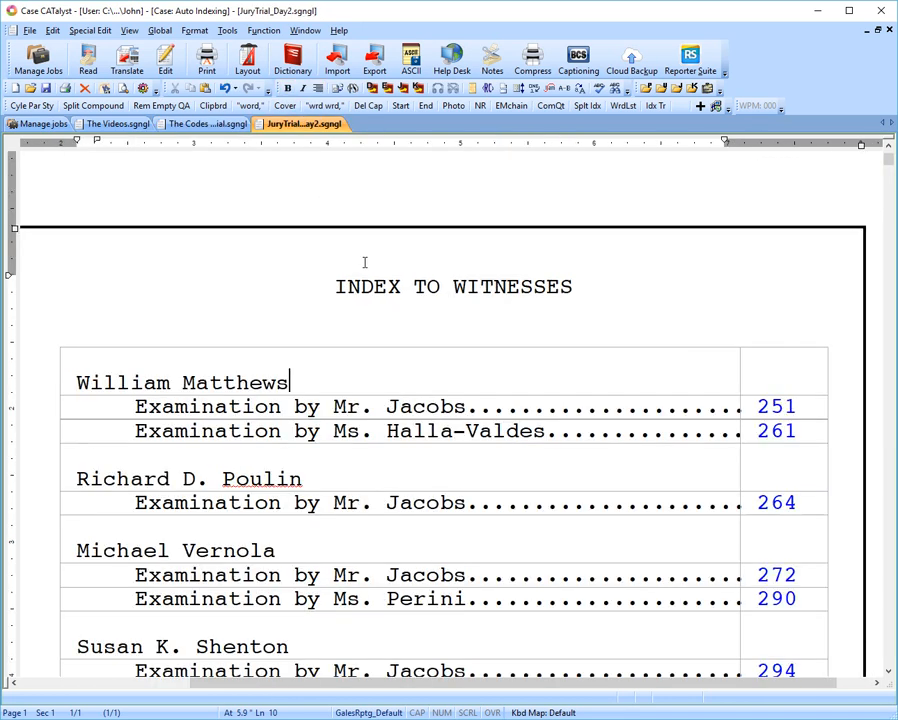
pyautogui.hotkey('ctrl', 'shift', 'p')
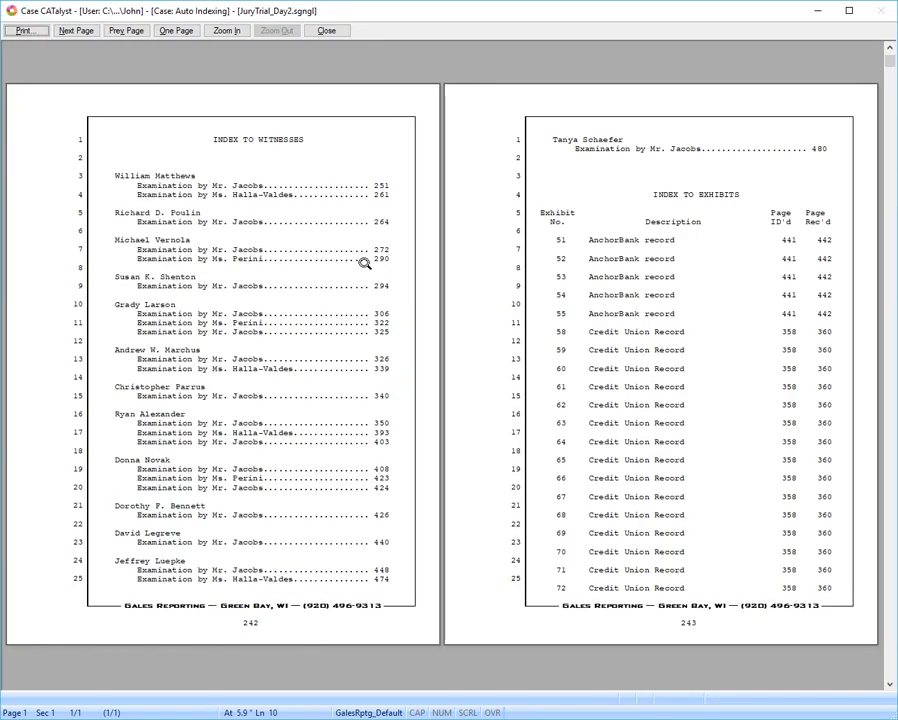
pyautogui.press('pagedown')
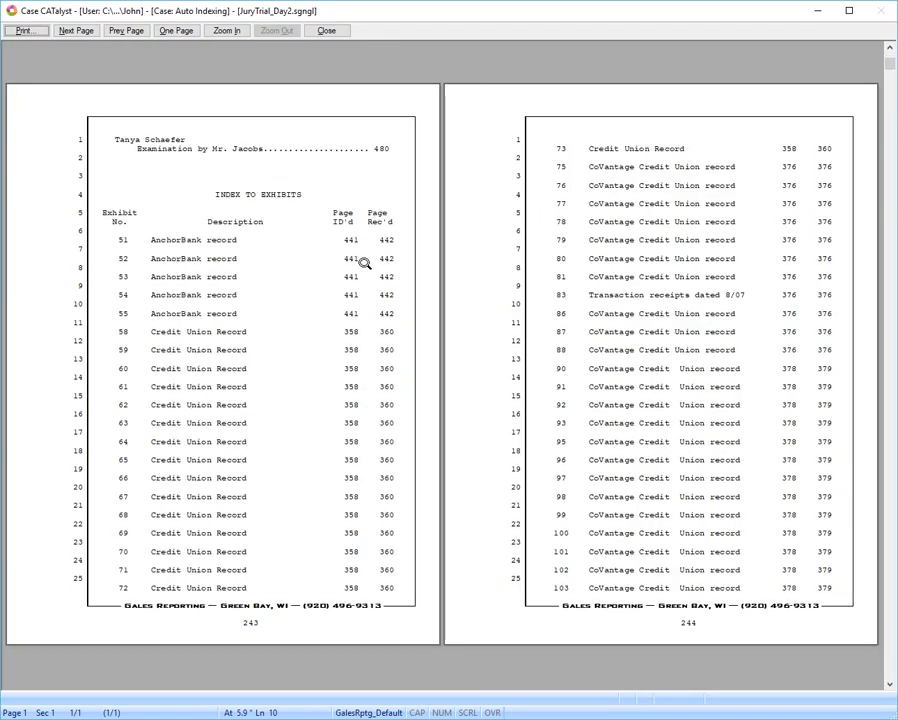
pyautogui.press('pagedown')
pyautogui.press('pagedown')
pyautogui.press('pagedown')
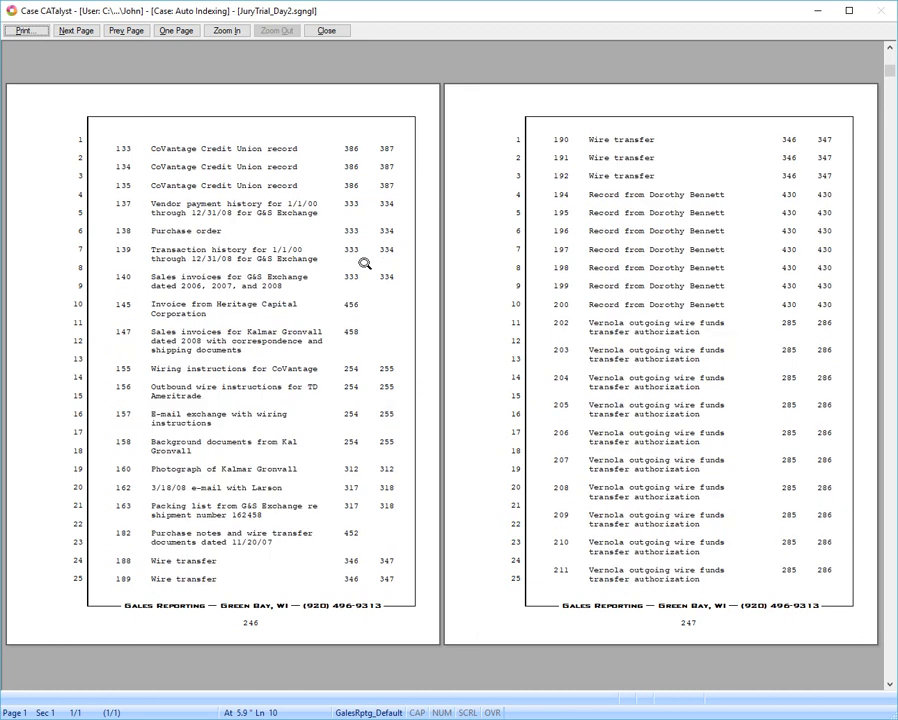
pyautogui.press('pagedown')
pyautogui.press('pagedown')
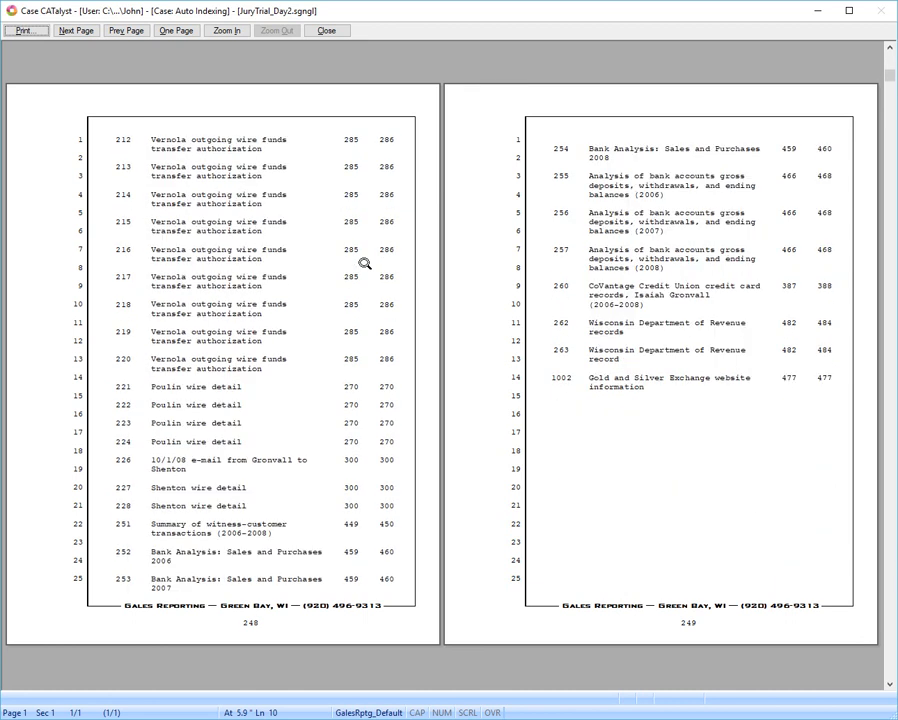
pyautogui.press('pageup')
pyautogui.press('pageup')
pyautogui.press('pageup')
pyautogui.press('pageup')
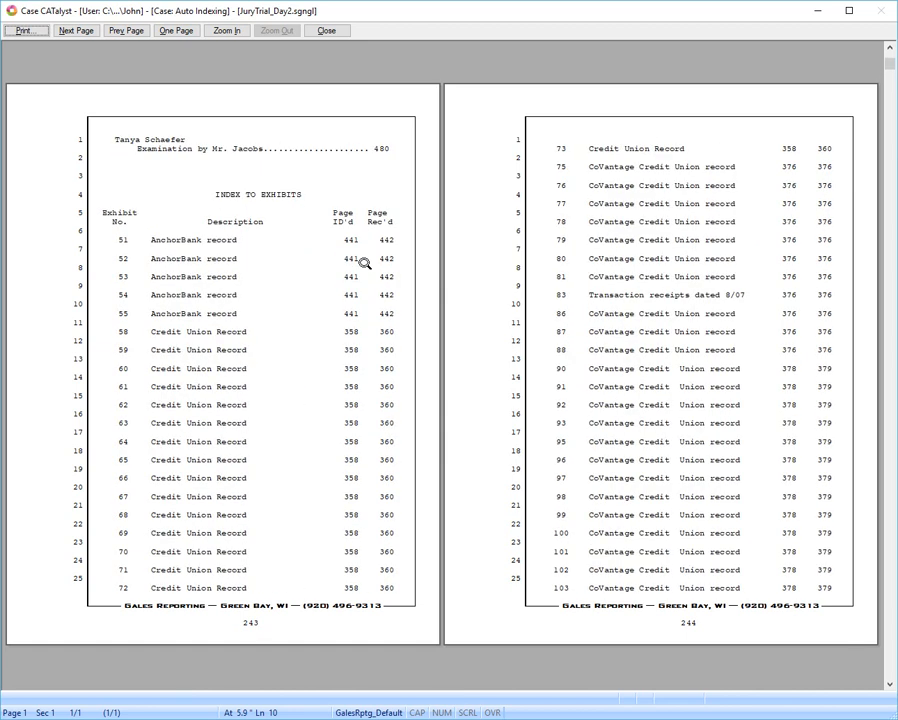
pyautogui.click(316, 29)
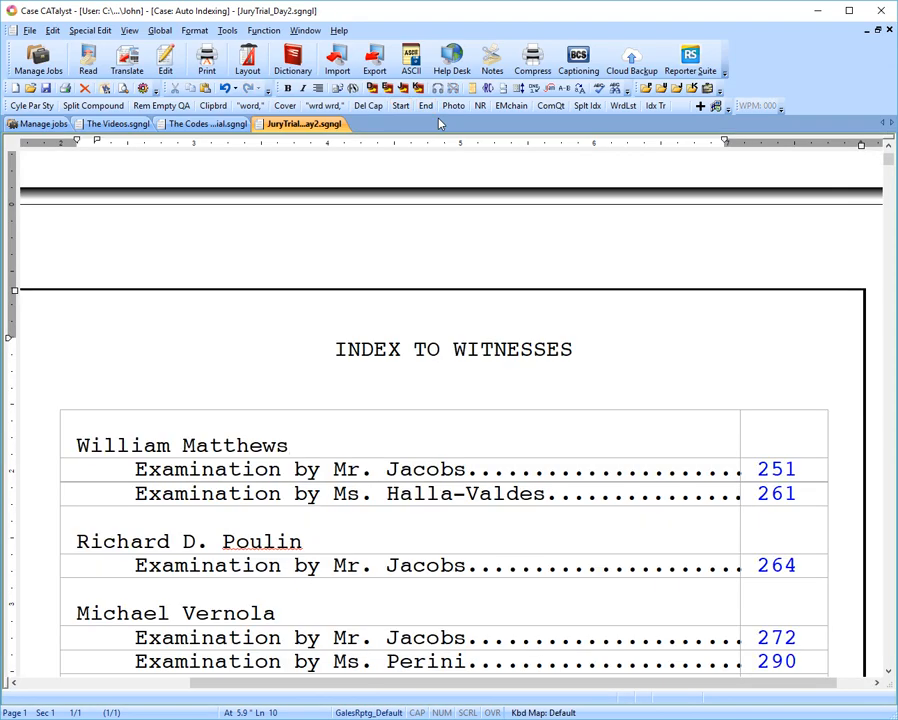
# Go to page 358 of the transcript, starting at line 1, and place the cursor at exhibit number 58.
pyautogui.scroll(-10, 509, 320)
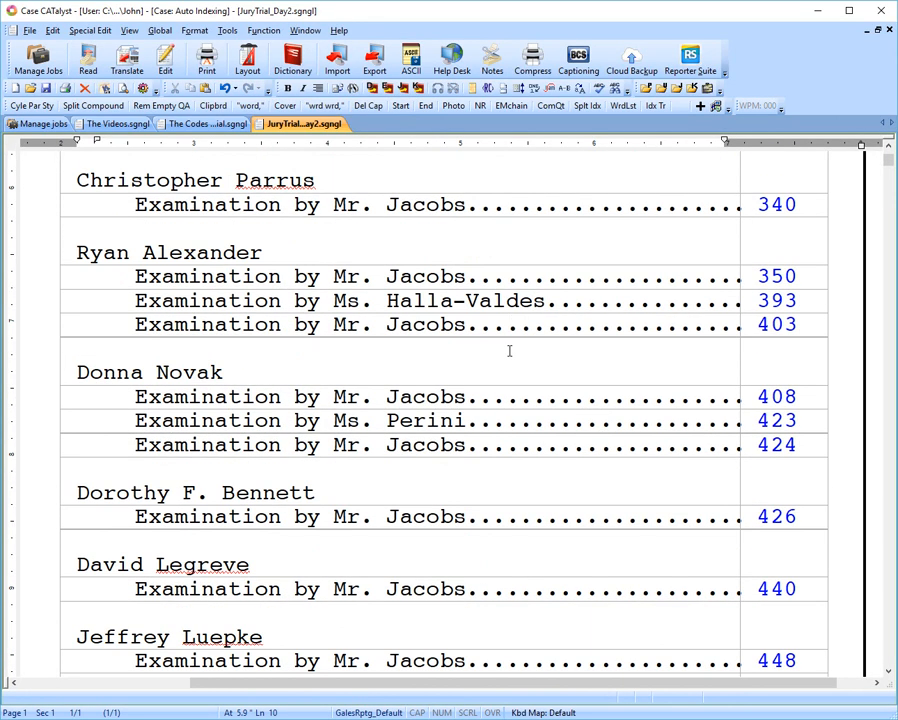
pyautogui.scroll(-5, 509, 320)
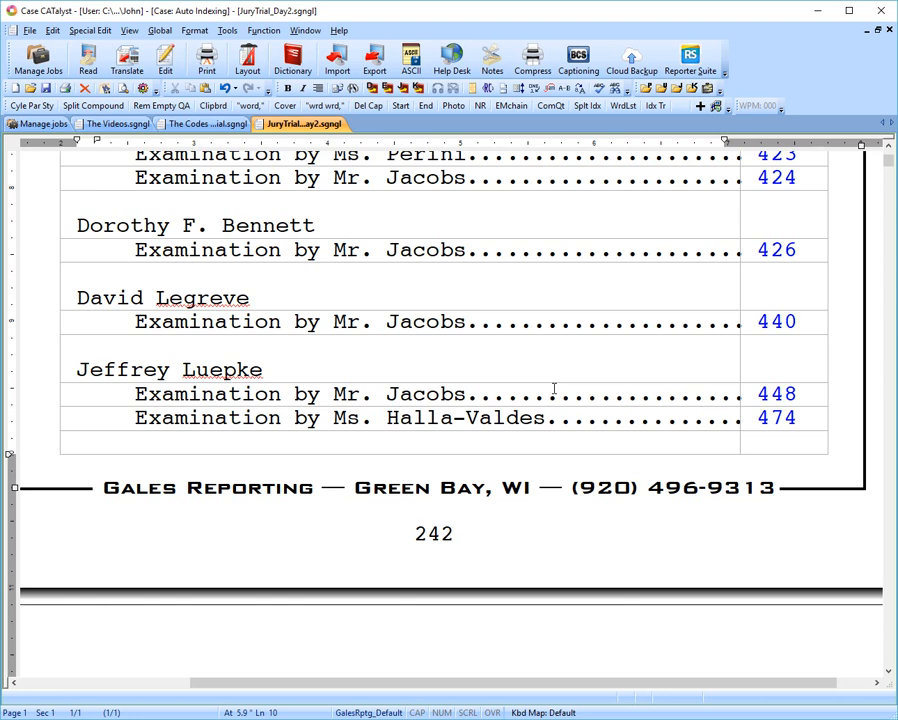
pyautogui.hotkey('ctrl', 'g')
pyautogui.write('3')
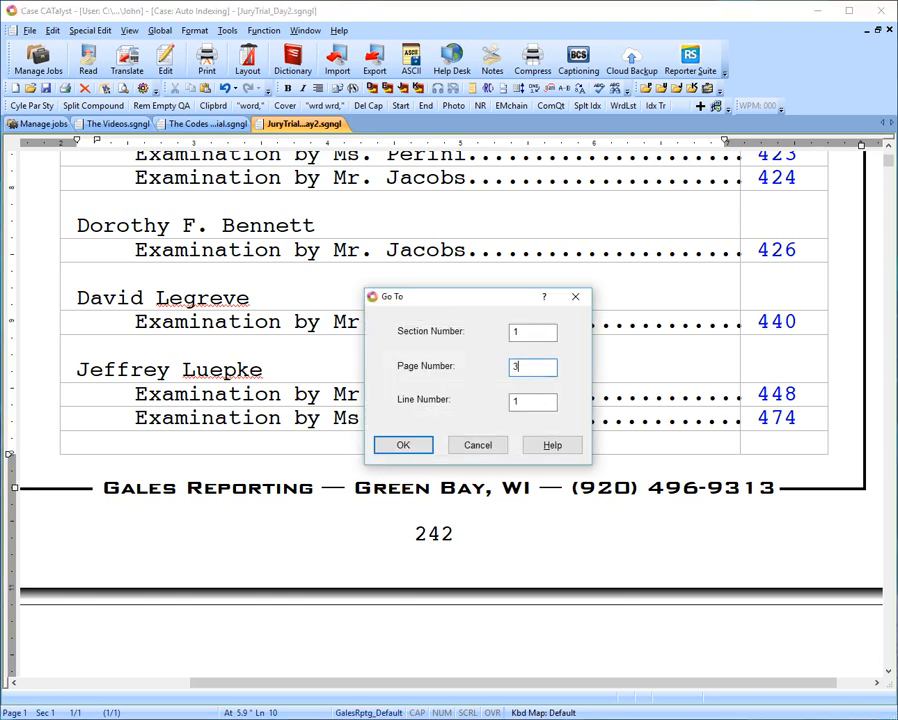
pyautogui.write('58')
pyautogui.press('Tab')
pyautogui.write('1')
pyautogui.click(402, 446)
pyautogui.click(398, 448)
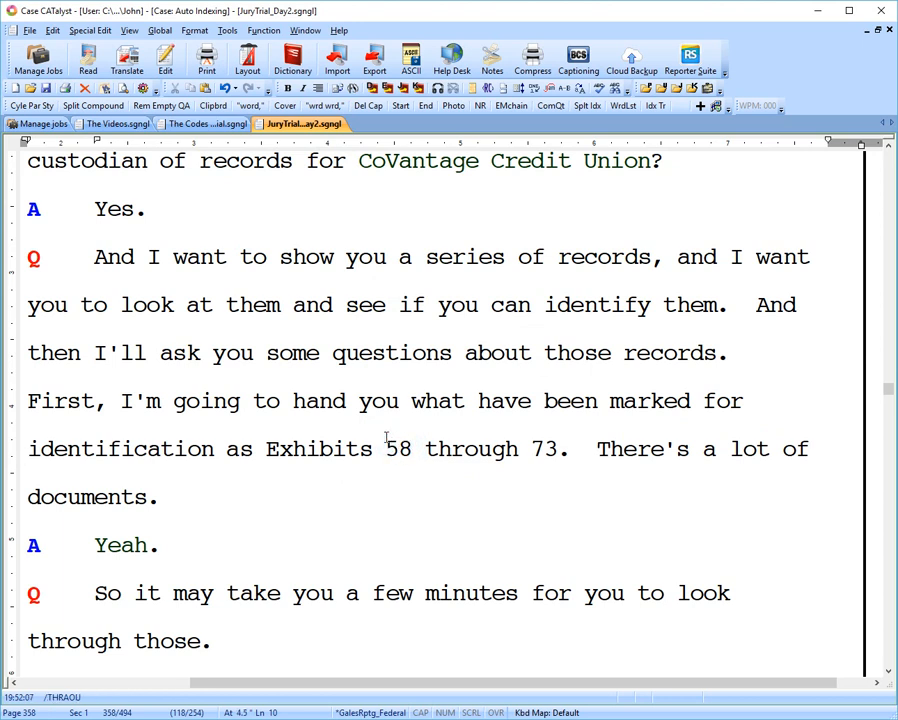
# Insert hidden text at exhibit number 58 containing <Index Heading On B>58<Index Cell 3><Index Heading Off B>.
pyautogui.press('End')
pyautogui.press('Left')
pyautogui.press('Left')
pyautogui.press('Left')
pyautogui.hotkey('ctrl', 'Left')
pyautogui.hotkey('ctrl', 'Left')
pyautogui.hotkey('ctrl', 'Left')
pyautogui.hotkey('ctrl', 'Left')
pyautogui.hotkey('ctrl', 'Left')
pyautogui.press('Right')
pyautogui.hotkey('ctrl', 'shift', 'h')
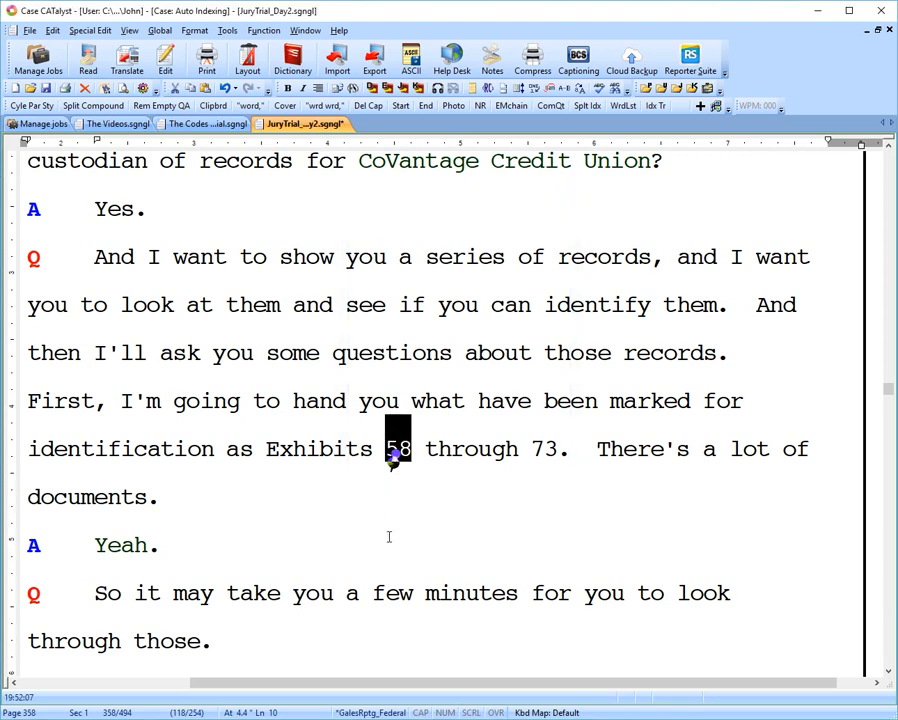
# Open the hidden text at exhibit number 58, examine its index codes, and close it.
pyautogui.click(426, 455)
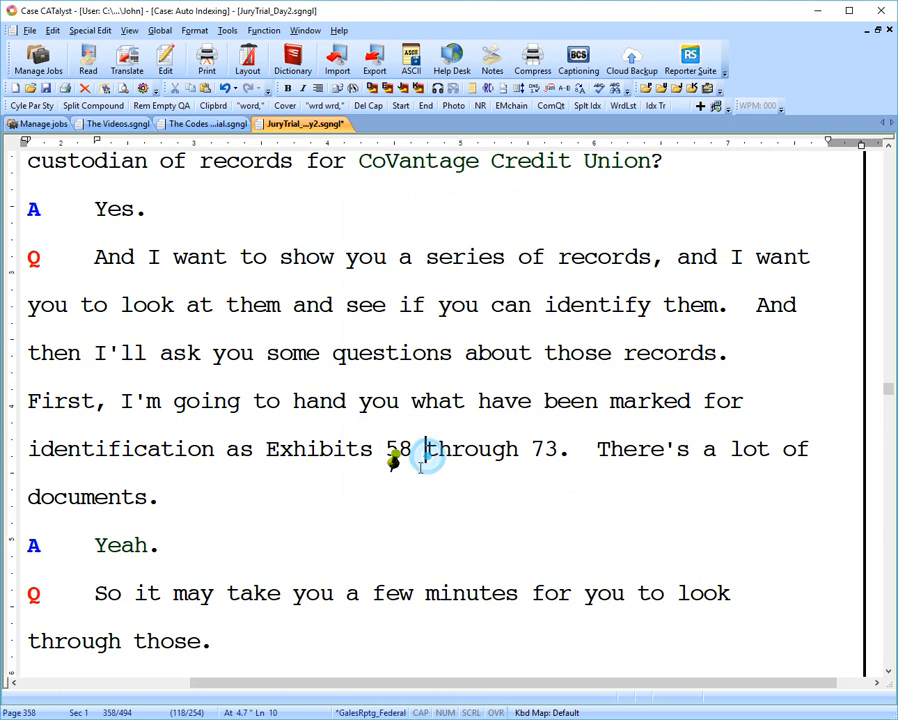
pyautogui.doubleClick(393, 459)
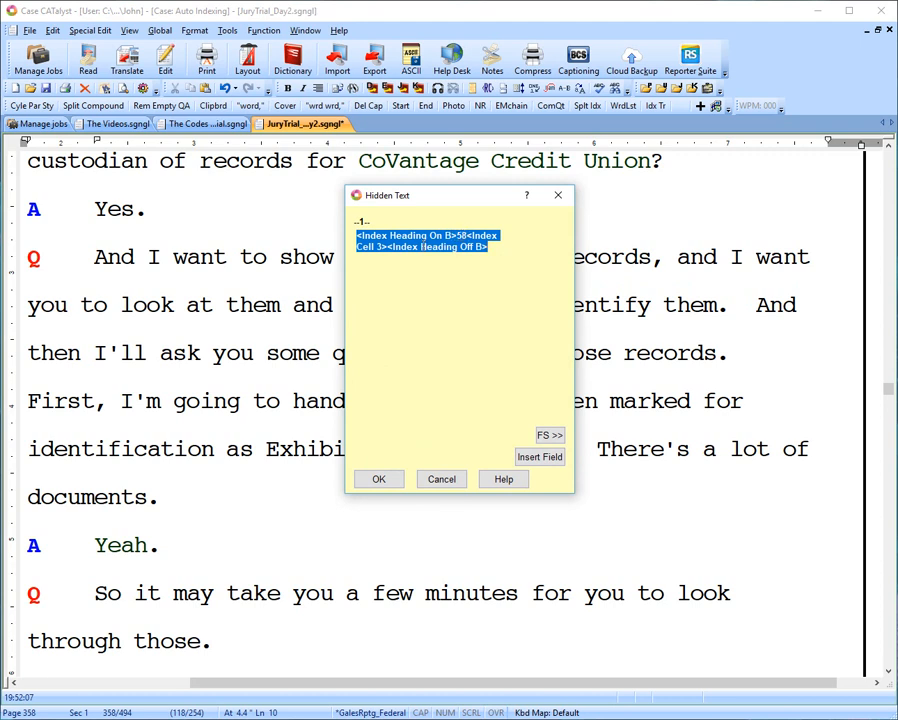
pyautogui.click(465, 235)
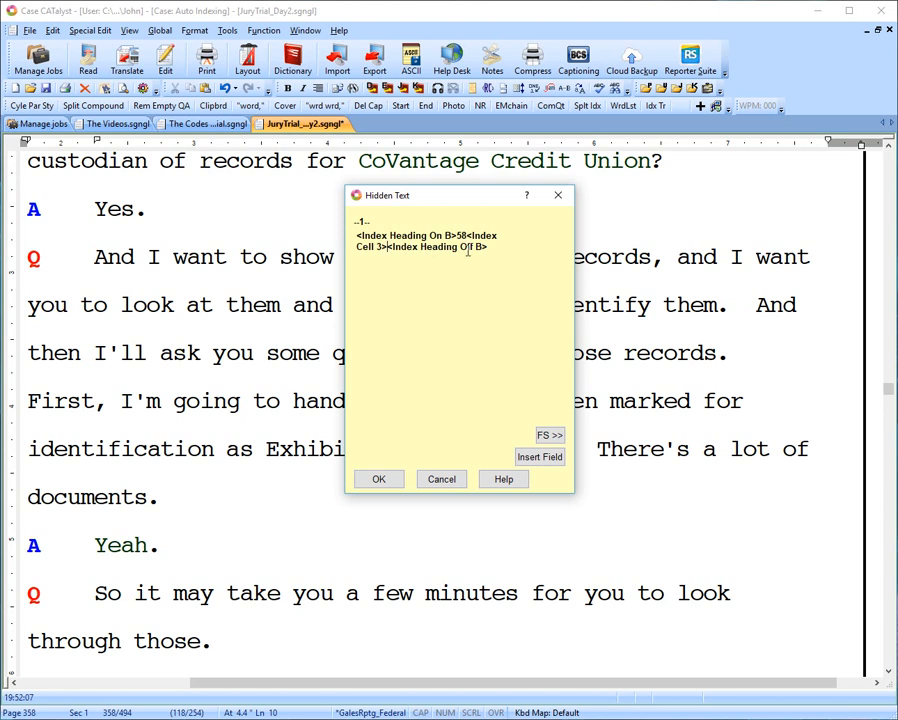
pyautogui.click(380, 484)
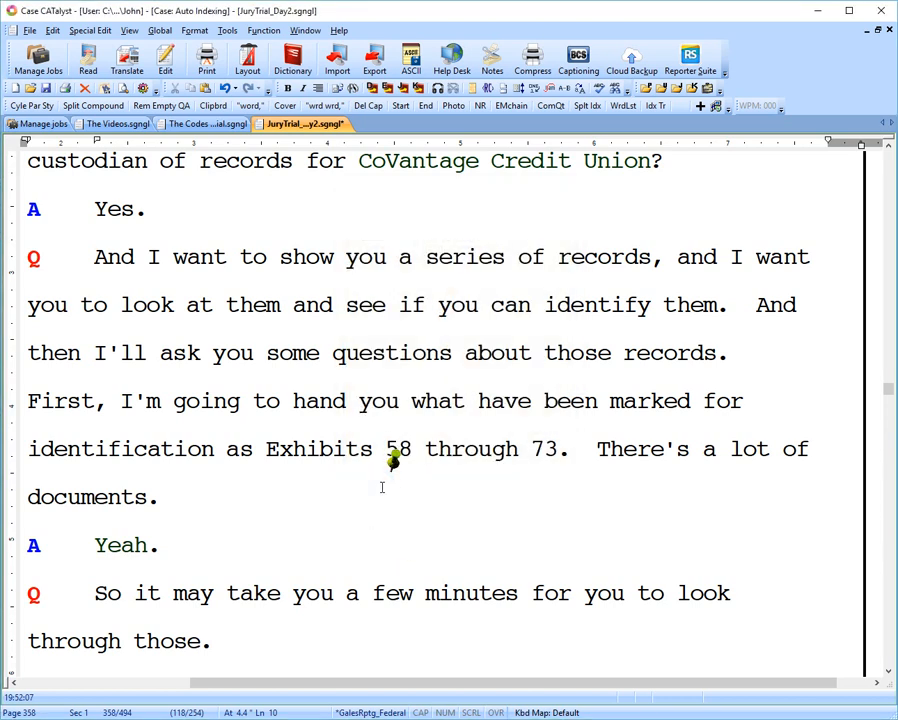
# Include the file 000_Exhibit IDd directly before exhibit number 58 and delete the extra space it adds.
pyautogui.click(386, 450)
pyautogui.click(383, 491)
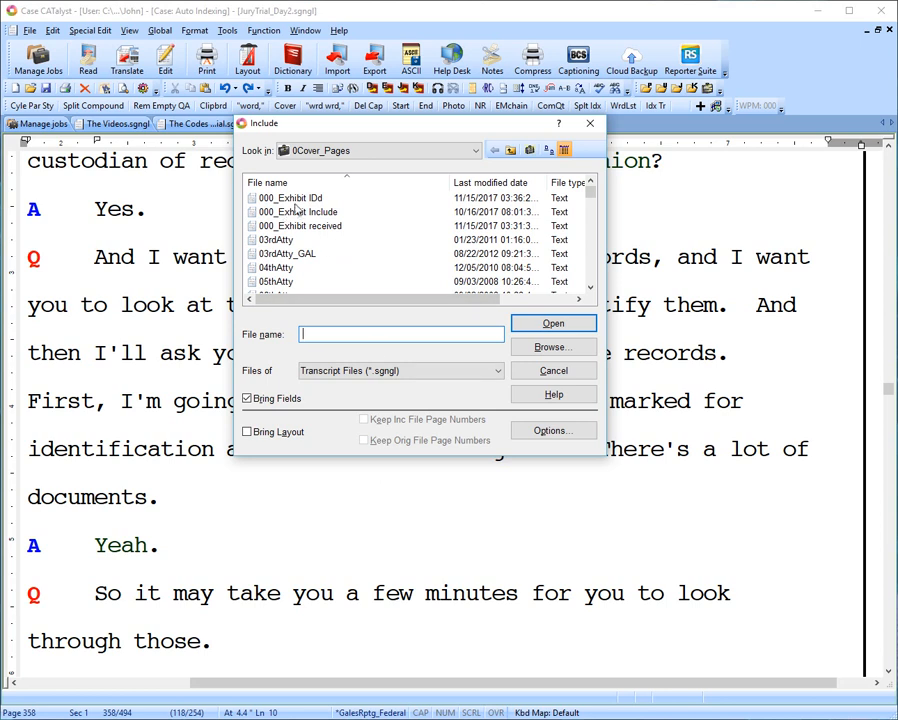
pyautogui.click(295, 199)
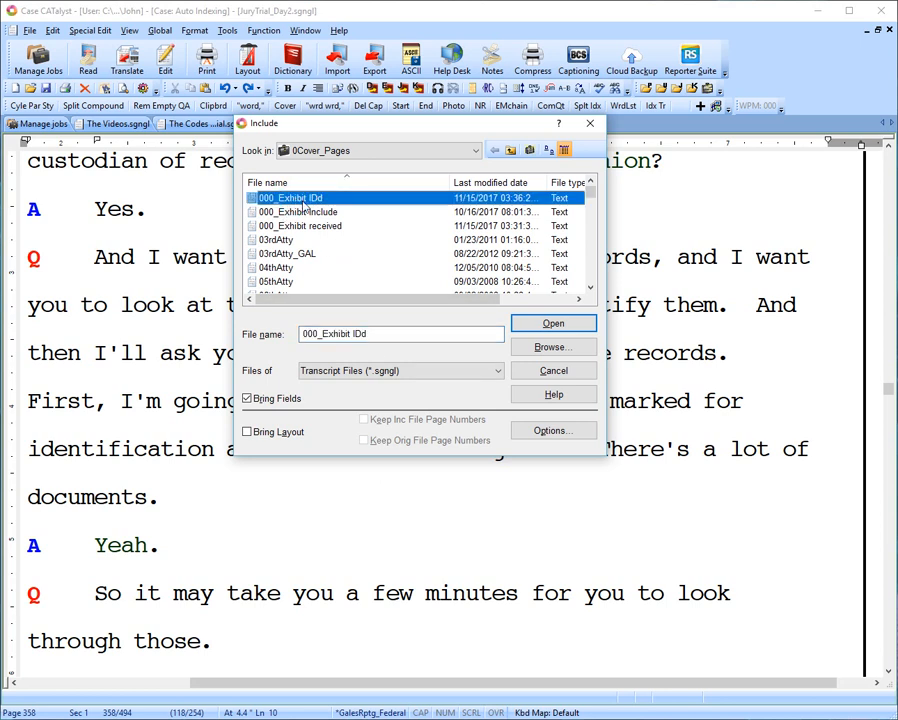
pyautogui.click(551, 323)
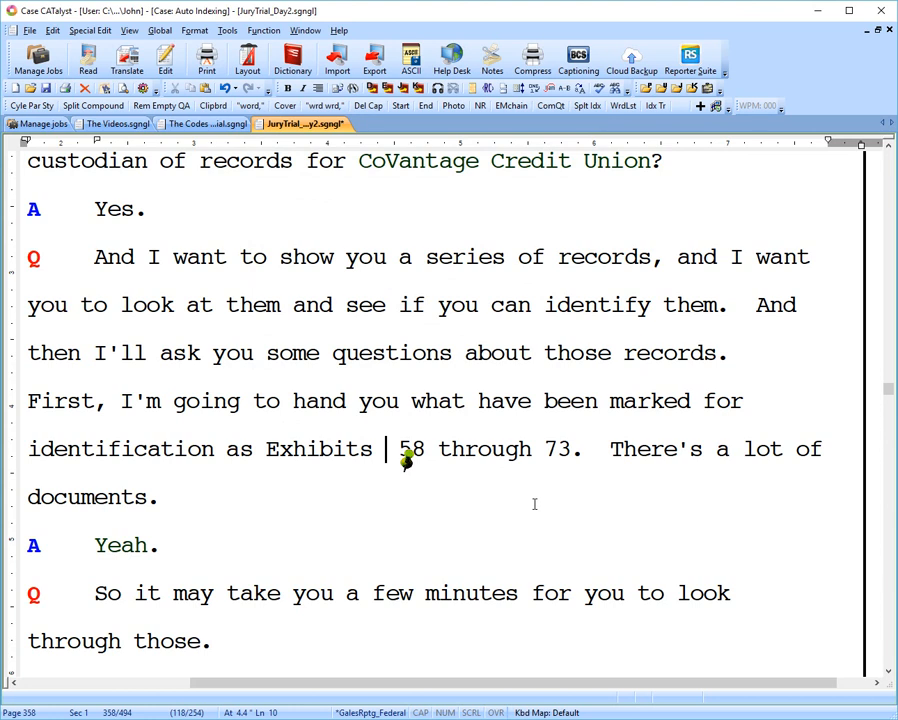
pyautogui.press('BackSpace')
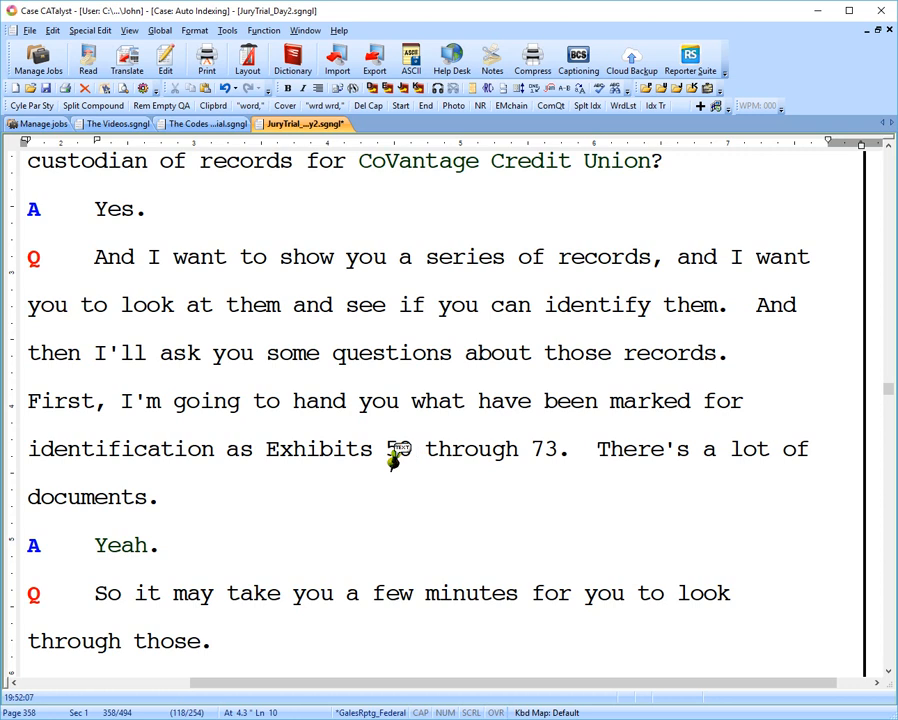
# Enter 58 as the exhibit number in the included hidden text, then undo the included index code.
pyautogui.doubleClick(394, 460)
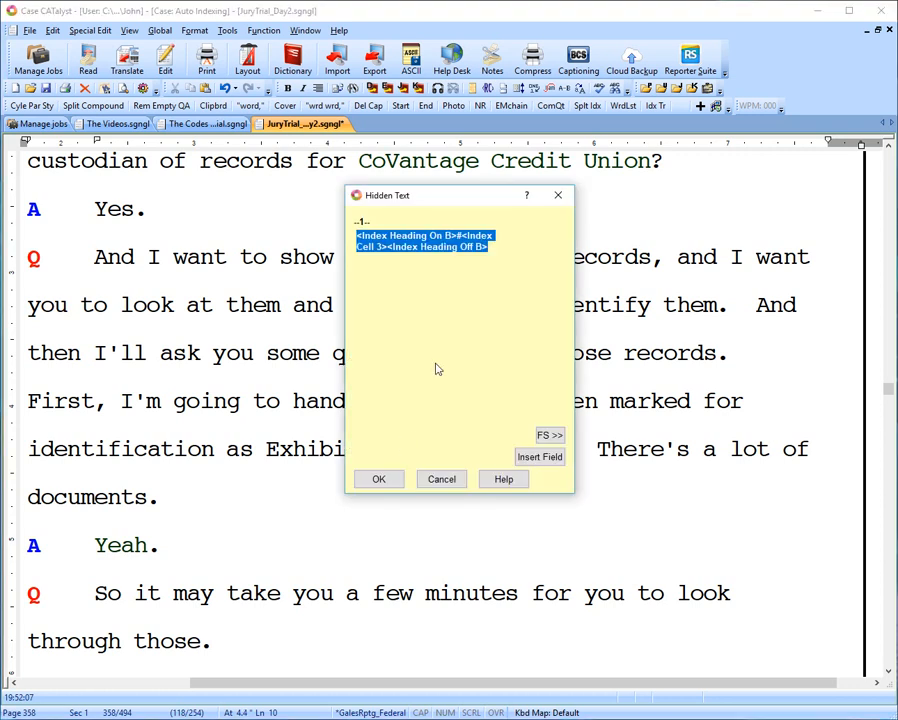
pyautogui.click(463, 233)
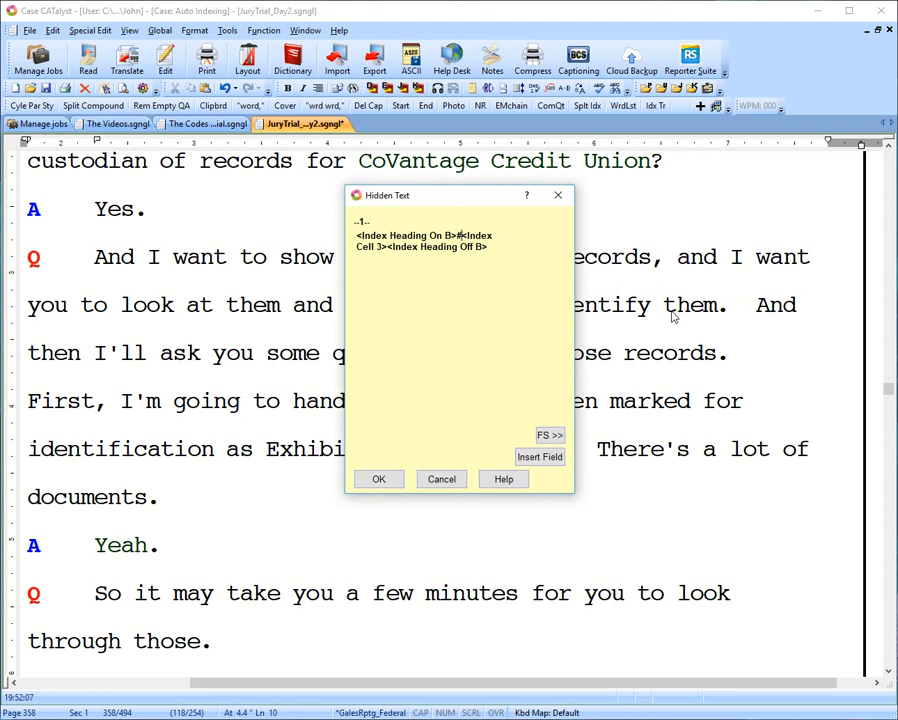
pyautogui.write('58')
pyautogui.click(378, 482)
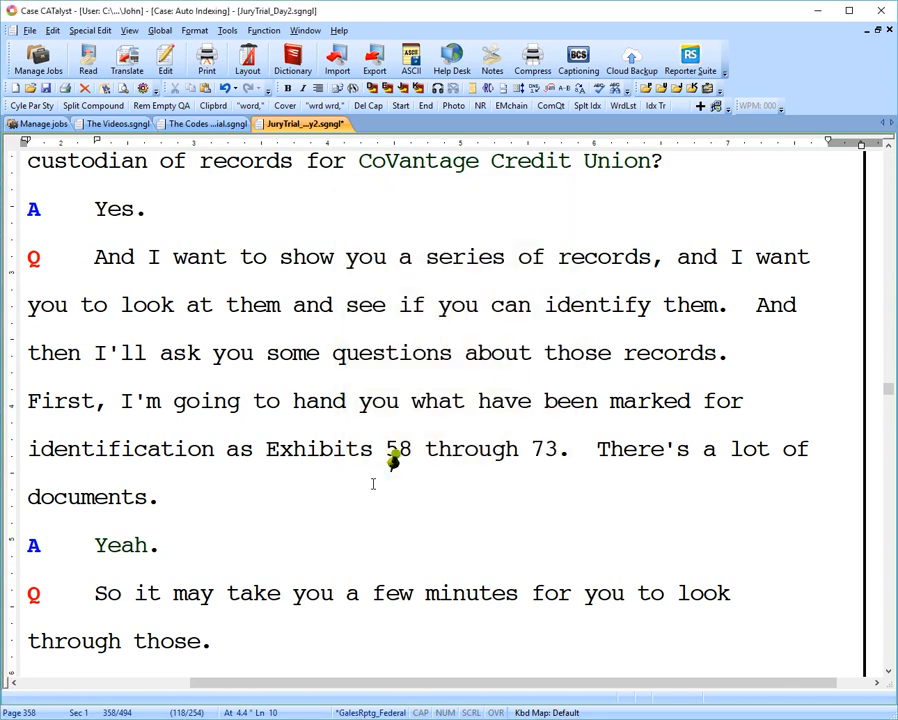
pyautogui.hotkey('ctrl', 'z')
pyautogui.hotkey('ctrl', 'z')
# Set up exhibit index entries for range 58-73 at exhibit number 58, using category B, Index Heading and Index, heading cell 3, and description text.
pyautogui.click(52, 30)
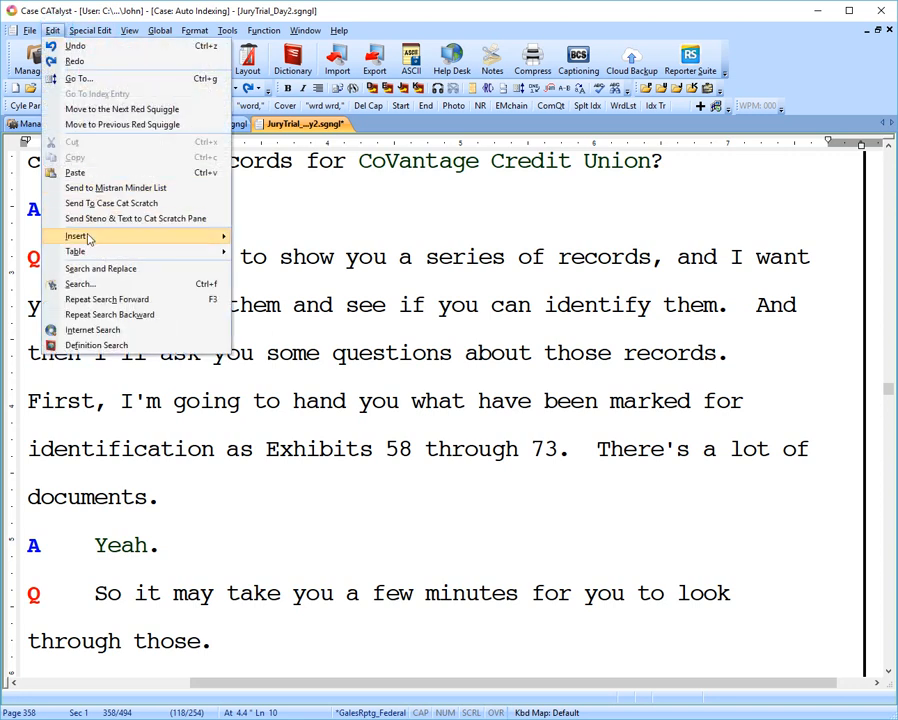
pyautogui.moveTo(88, 238)
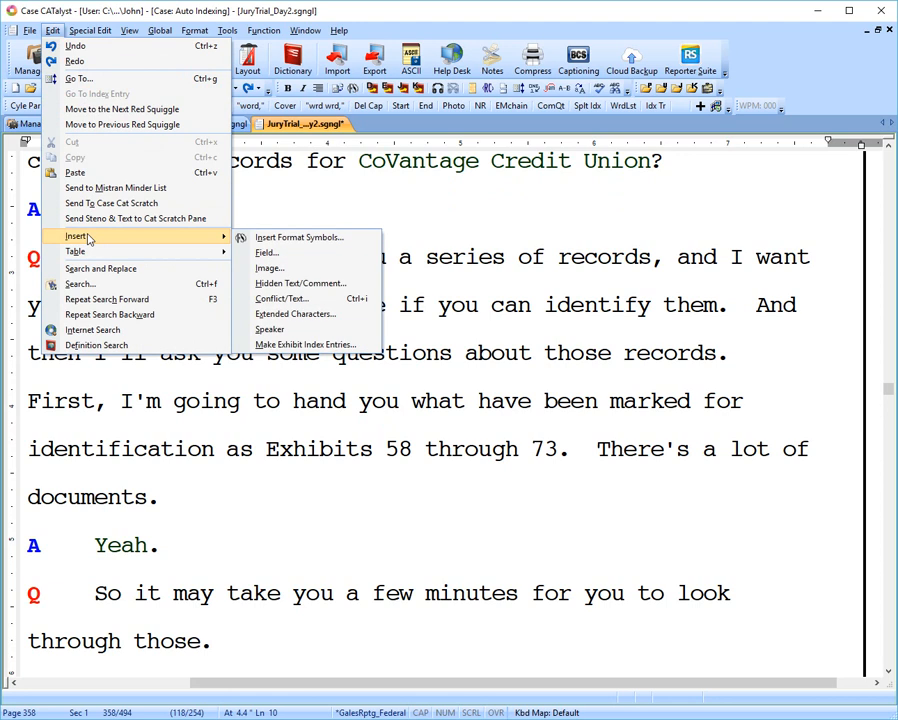
pyautogui.click(282, 345)
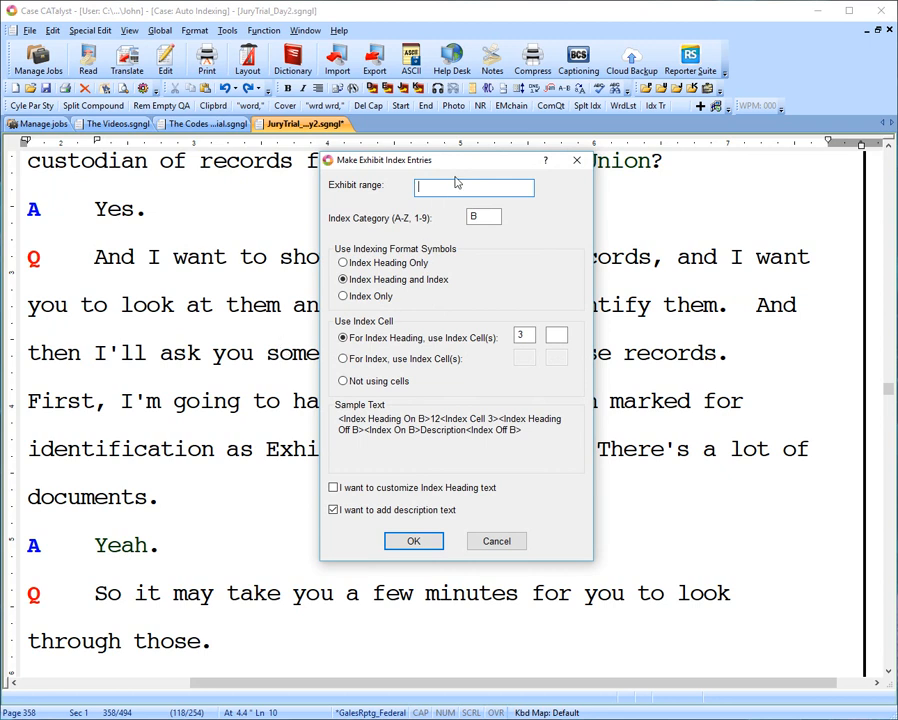
pyautogui.moveTo(443, 165)
pyautogui.mouseDown()
pyautogui.moveTo(185, 173)
pyautogui.moveTo(389, 176)
pyautogui.moveTo(447, 166)
pyautogui.mouseUp()
pyautogui.write('58-73')
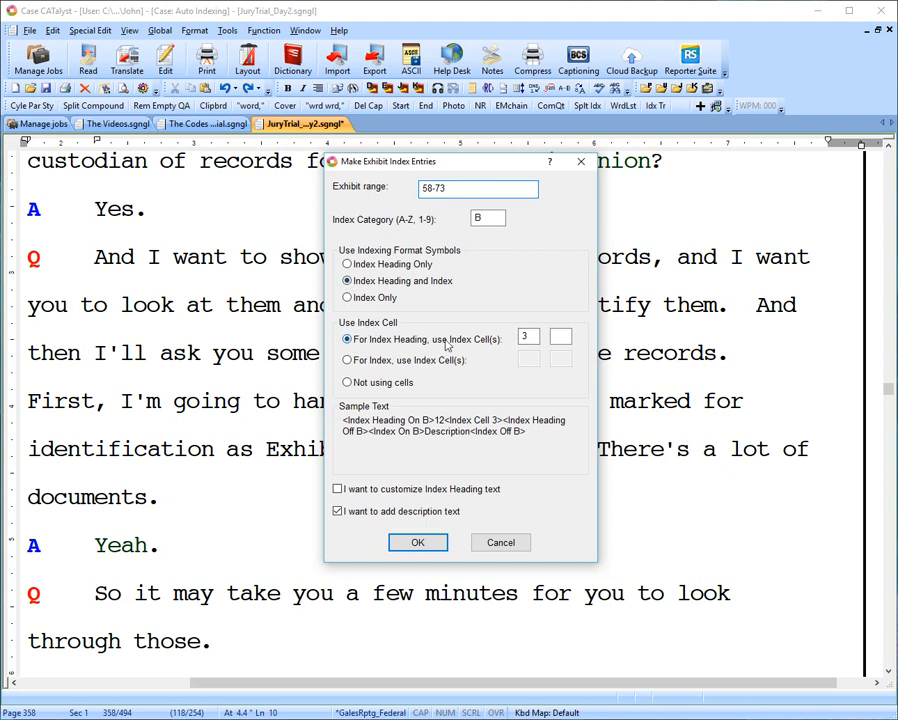
pyautogui.doubleClick(527, 336)
pyautogui.click(337, 513)
pyautogui.click(337, 513)
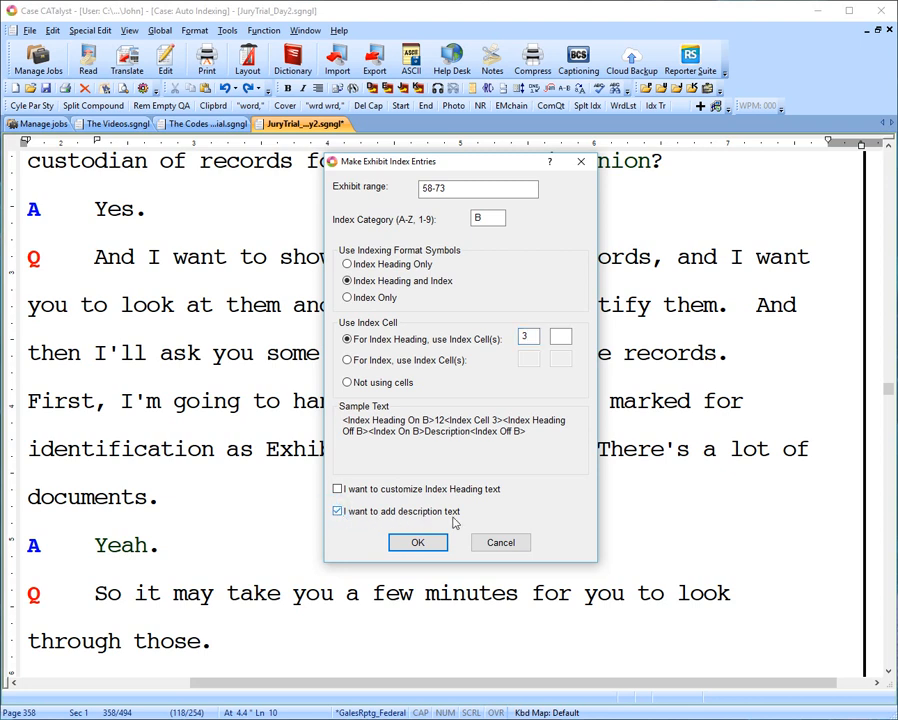
pyautogui.click(417, 543)
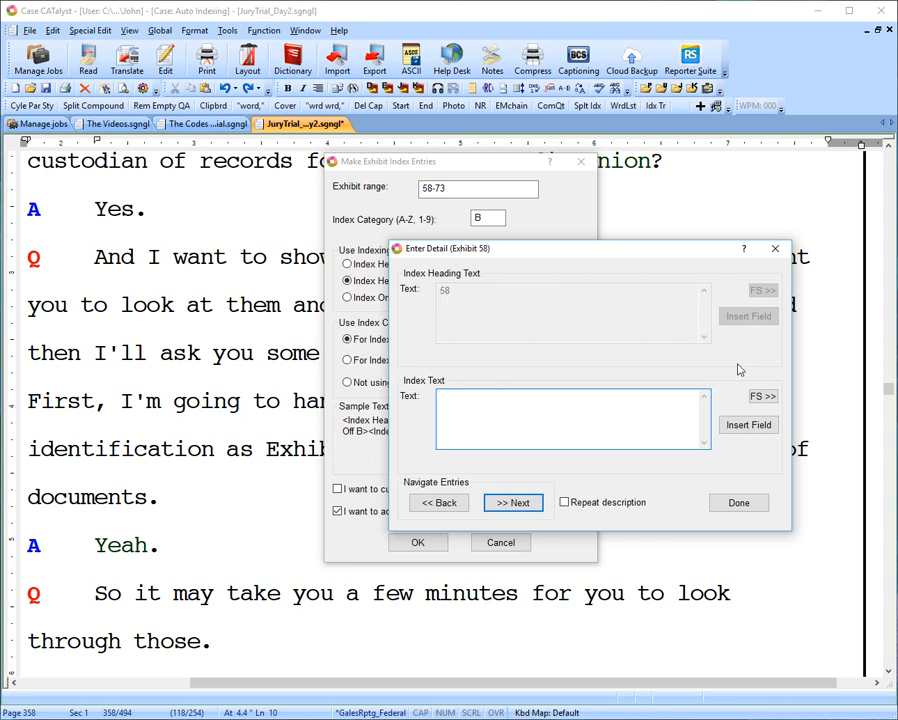
# Enter Credit Union Record as the index text for exhibit 58, repeat it for all exhibits, and create the entries.
pyautogui.write('Credit Union Record')
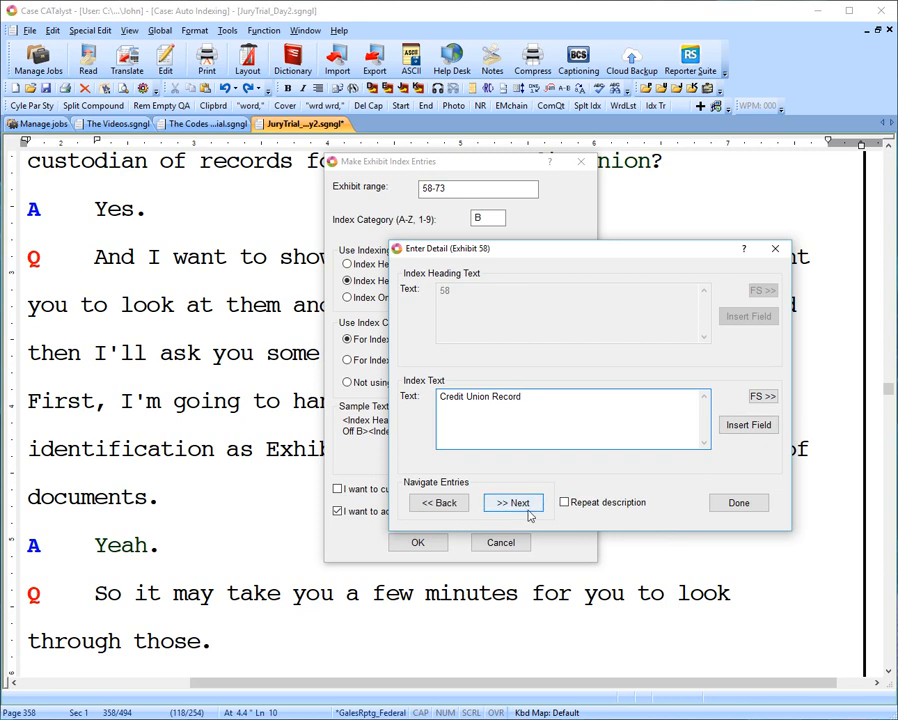
pyautogui.click(564, 503)
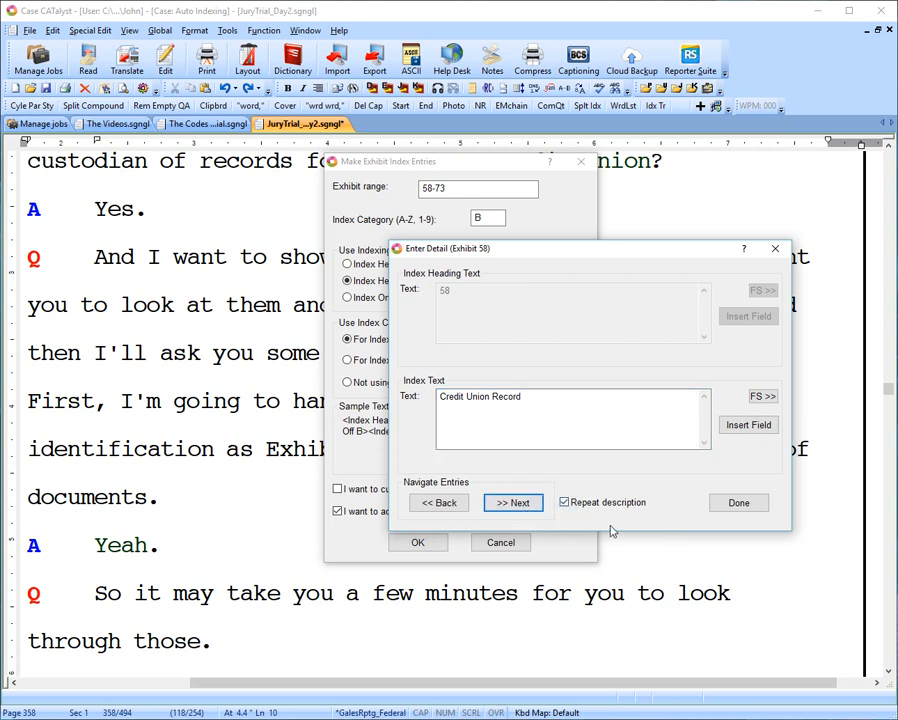
pyautogui.click(565, 503)
pyautogui.click(565, 504)
pyautogui.click(739, 503)
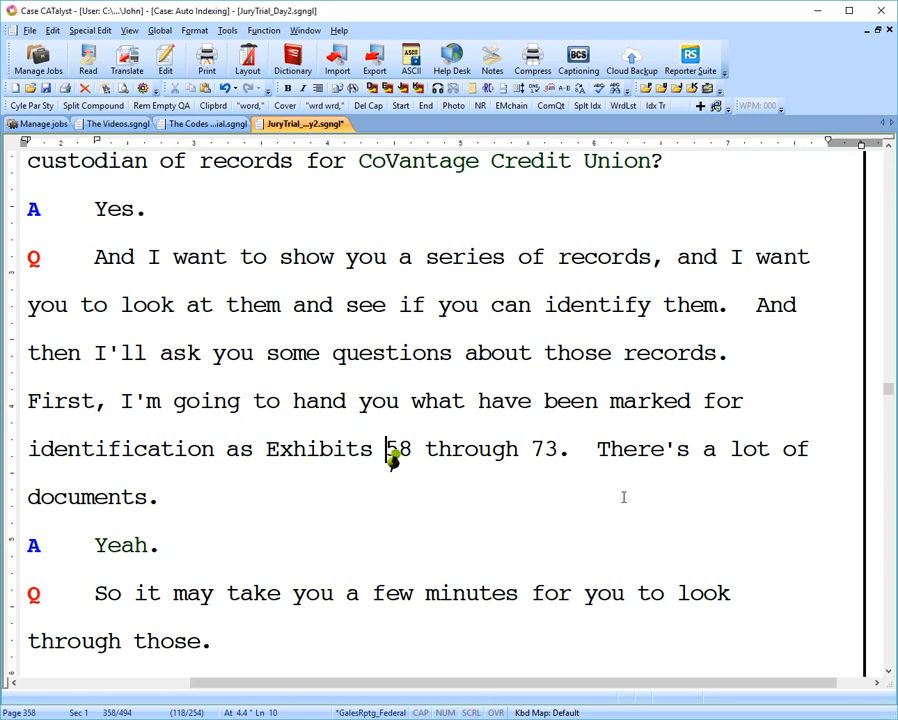
# Examine the hidden text at exhibit number 58 and the revealed codes of the entries for exhibits 58 to 62.
pyautogui.doubleClick(393, 455)
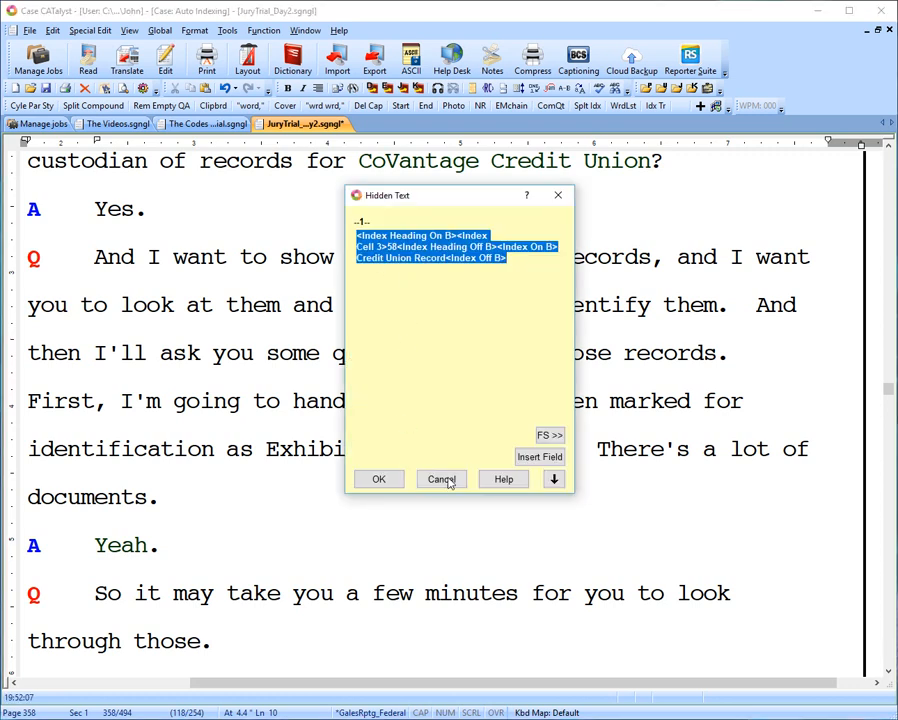
pyautogui.click(378, 481)
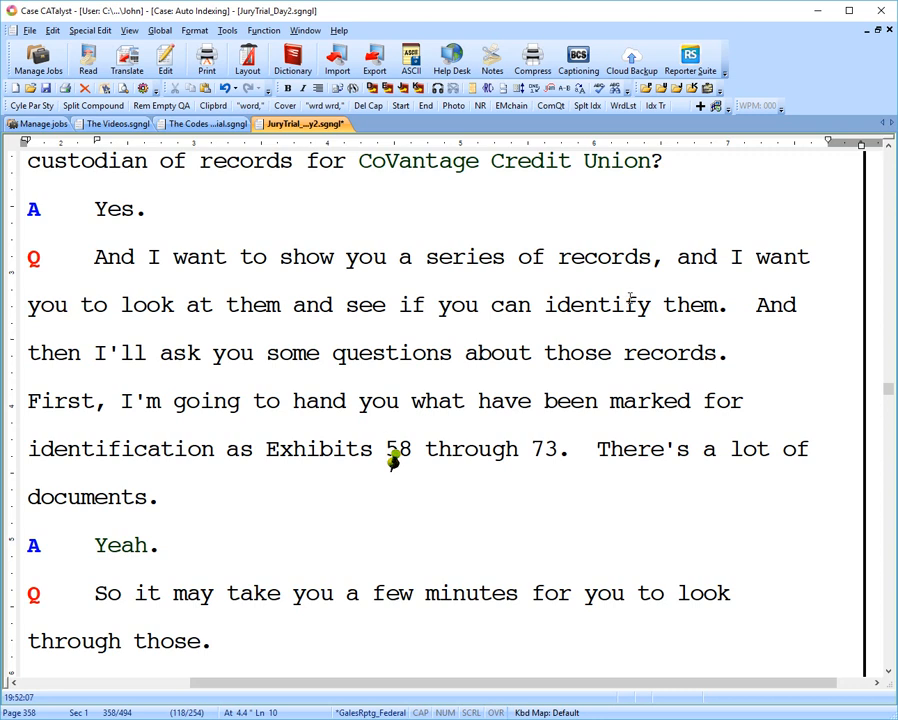
pyautogui.hotkey('alt', 'F3')
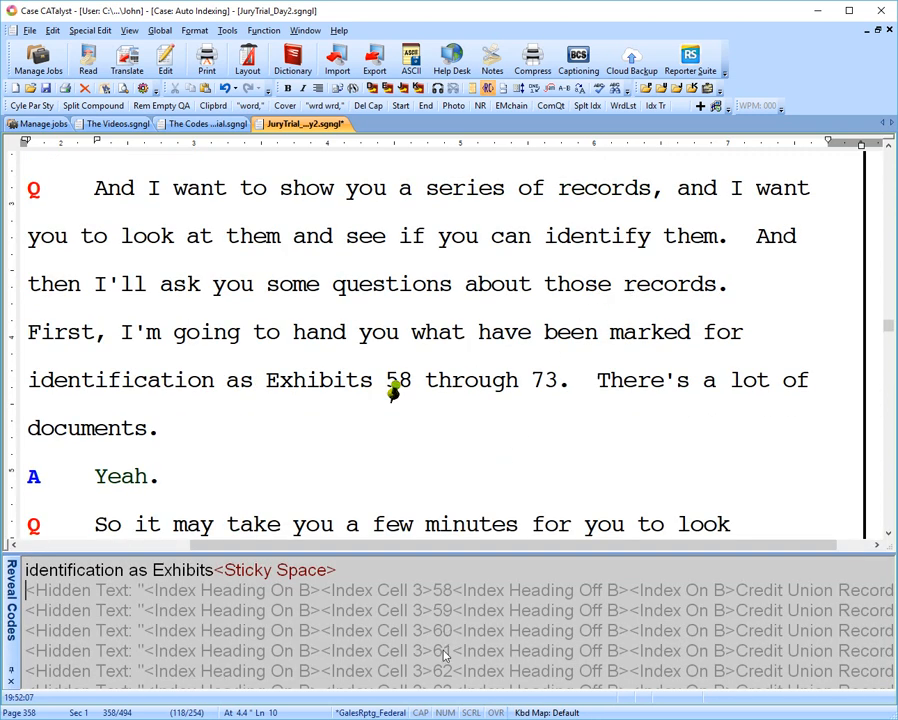
pyautogui.click(452, 590)
pyautogui.click(447, 611)
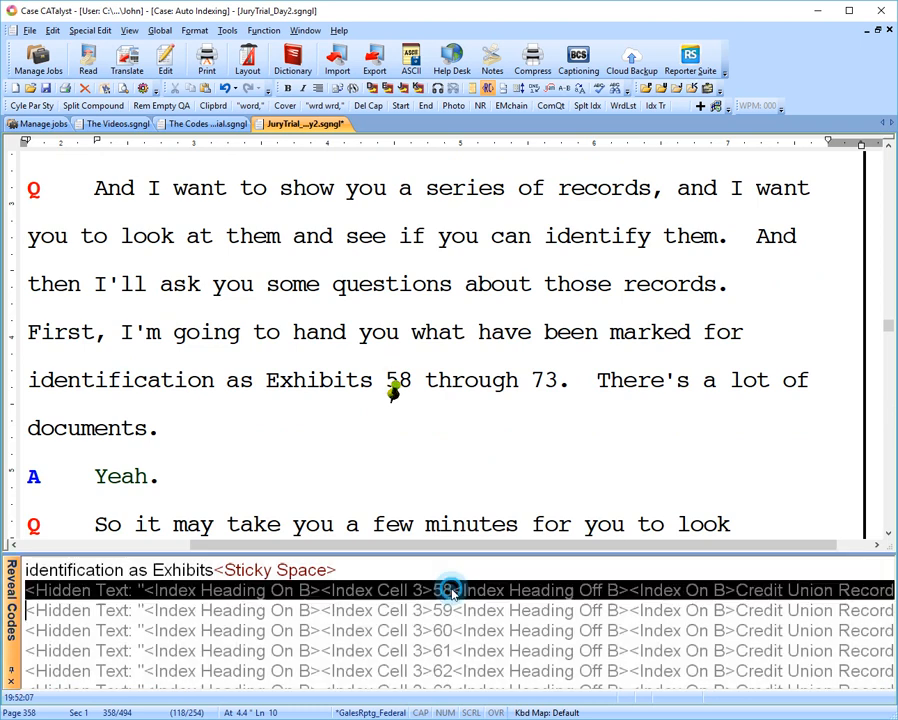
pyautogui.click(447, 631)
pyautogui.click(447, 652)
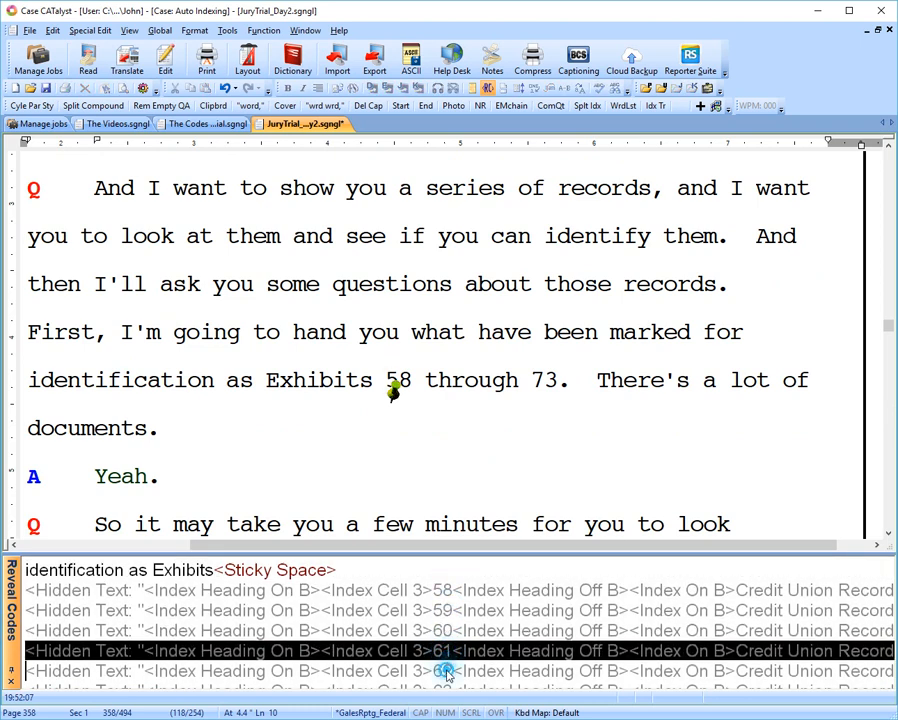
pyautogui.click(446, 673)
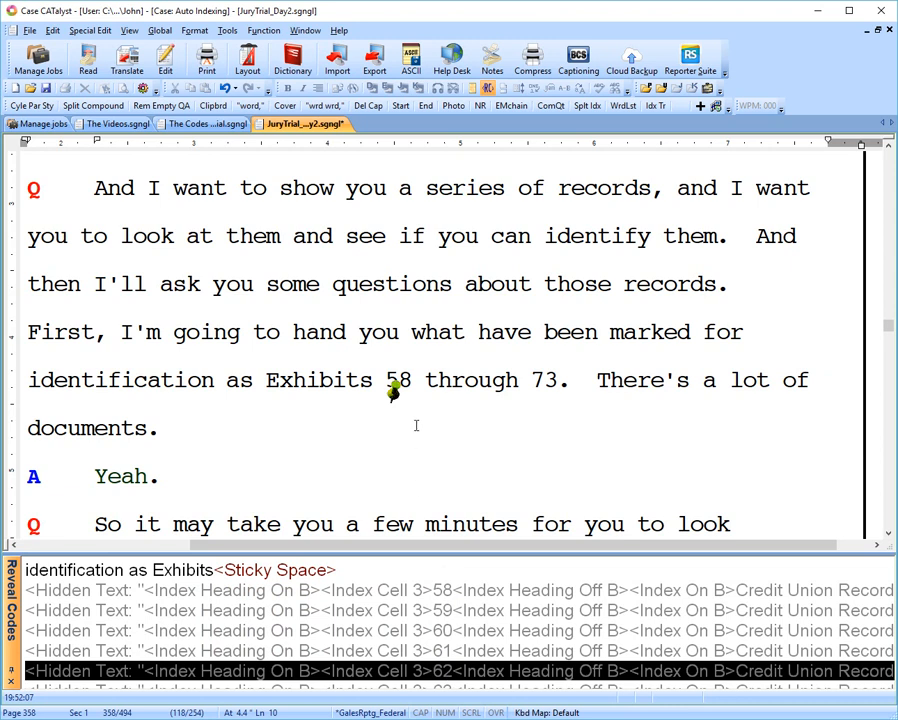
pyautogui.hotkey('alt', 'F3')
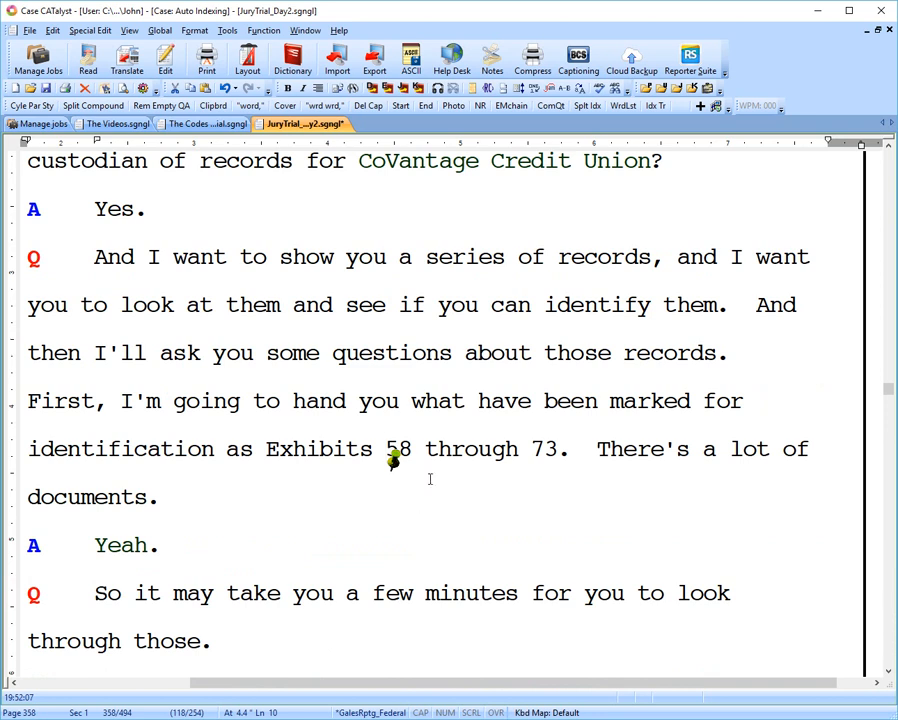
# Go to page 360, line 14, and examine the existing hidden text at number 58 in the court's ruling.
pyautogui.scroll(-1, 516, 430)
pyautogui.scroll(-1, 516, 430)
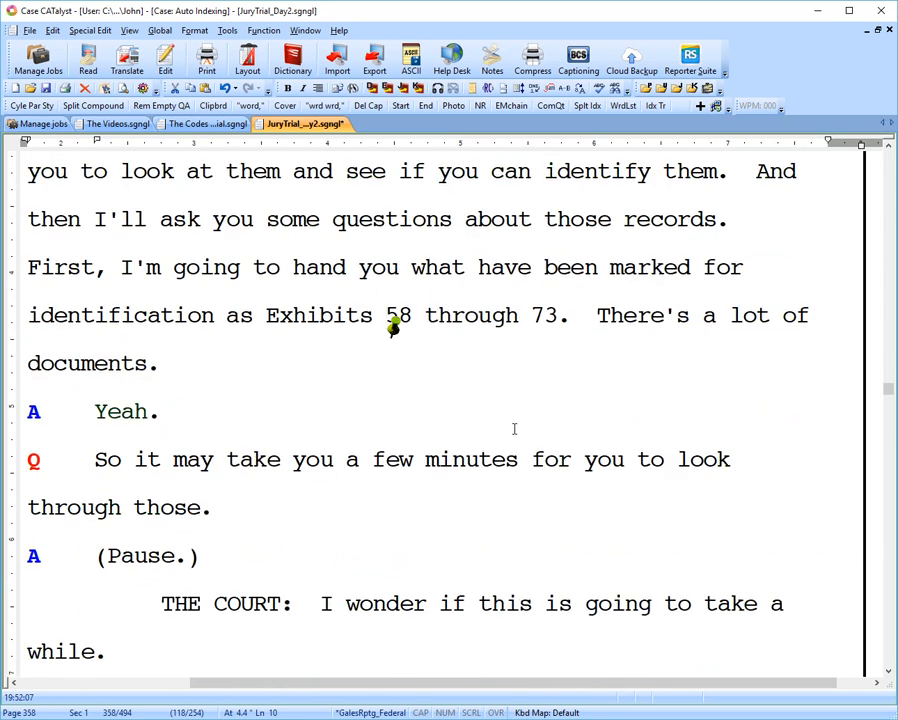
pyautogui.hotkey('ctrl', 'g')
pyautogui.write('360')
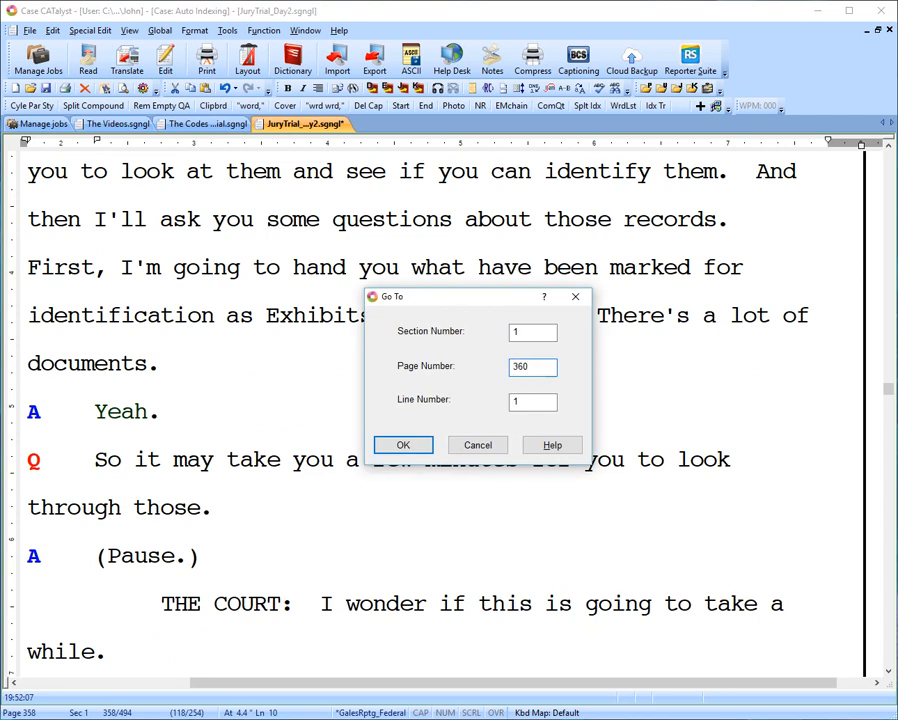
pyautogui.press('Tab')
pyautogui.write('14')
pyautogui.click(409, 442)
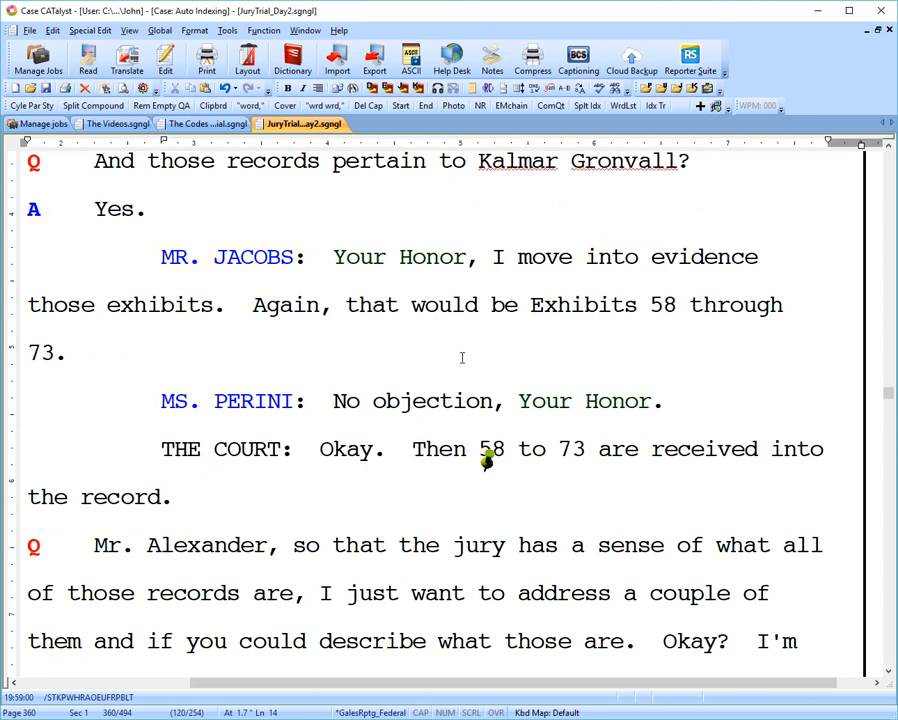
pyautogui.doubleClick(487, 459)
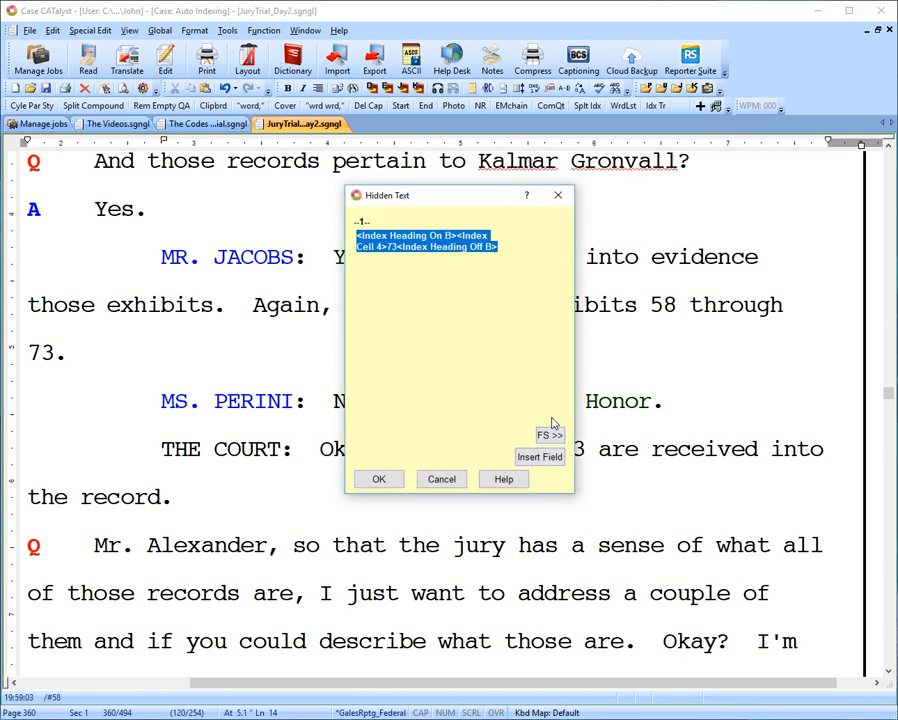
pyautogui.click(446, 478)
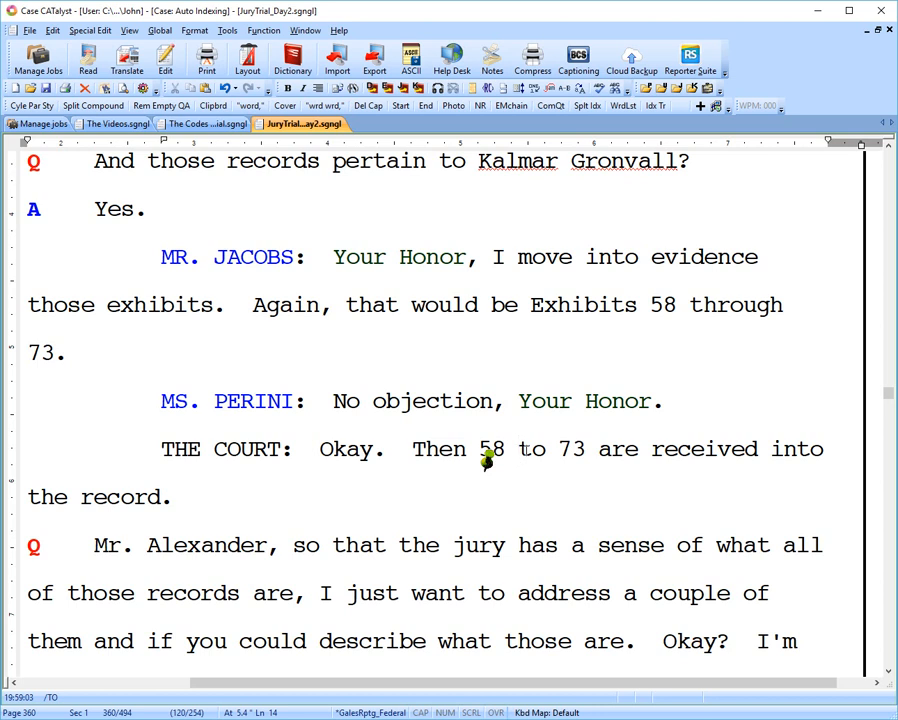
# Start making exhibit index entries before the word "to" in the court's ruling, with the exhibit range 58-73.
pyautogui.click(58, 32)
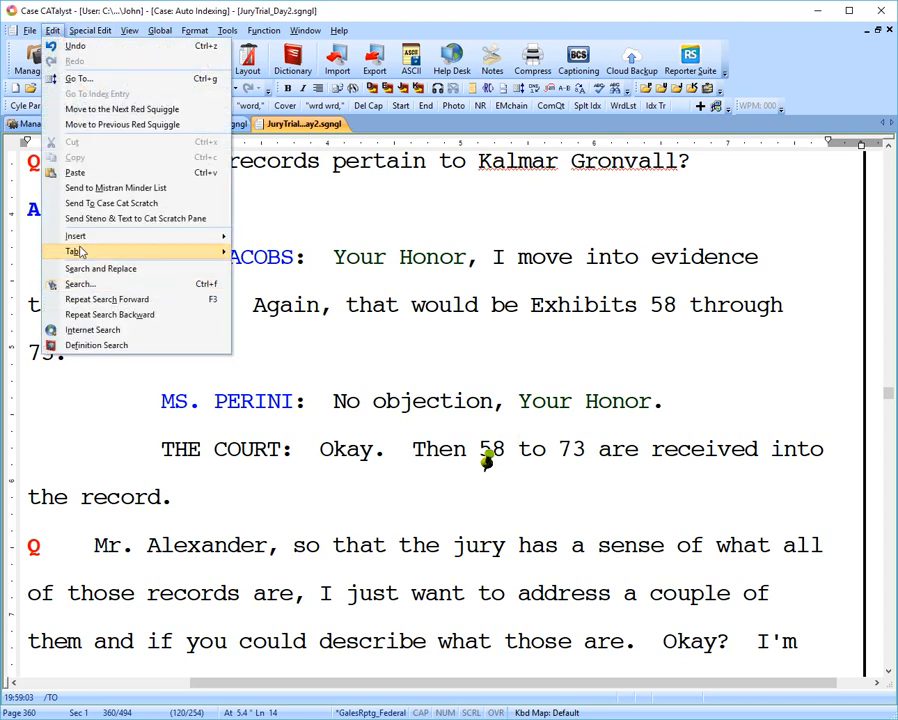
pyautogui.moveTo(110, 236)
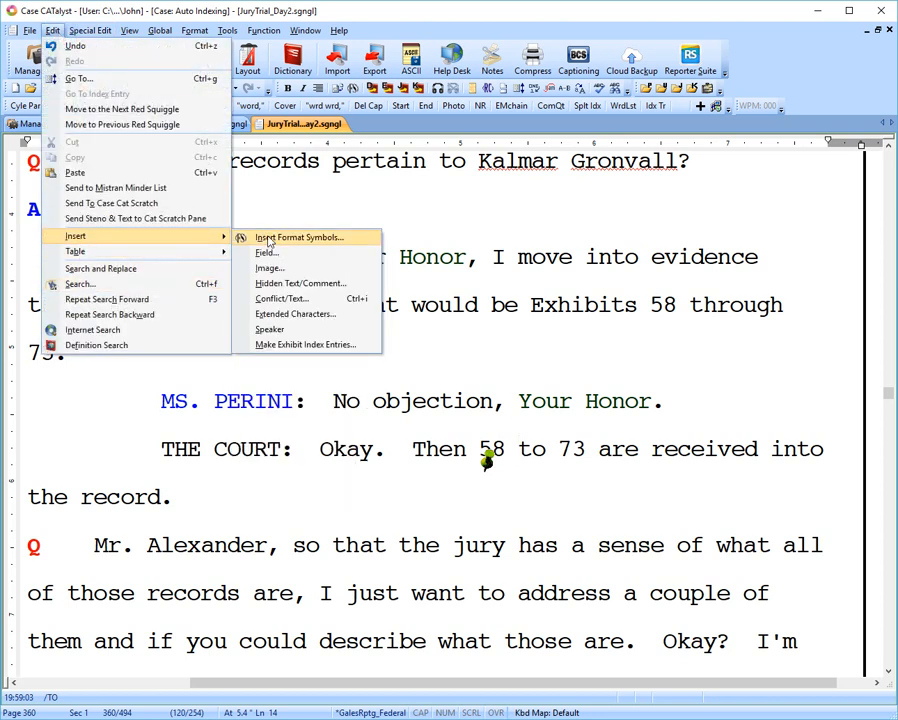
pyautogui.click(310, 344)
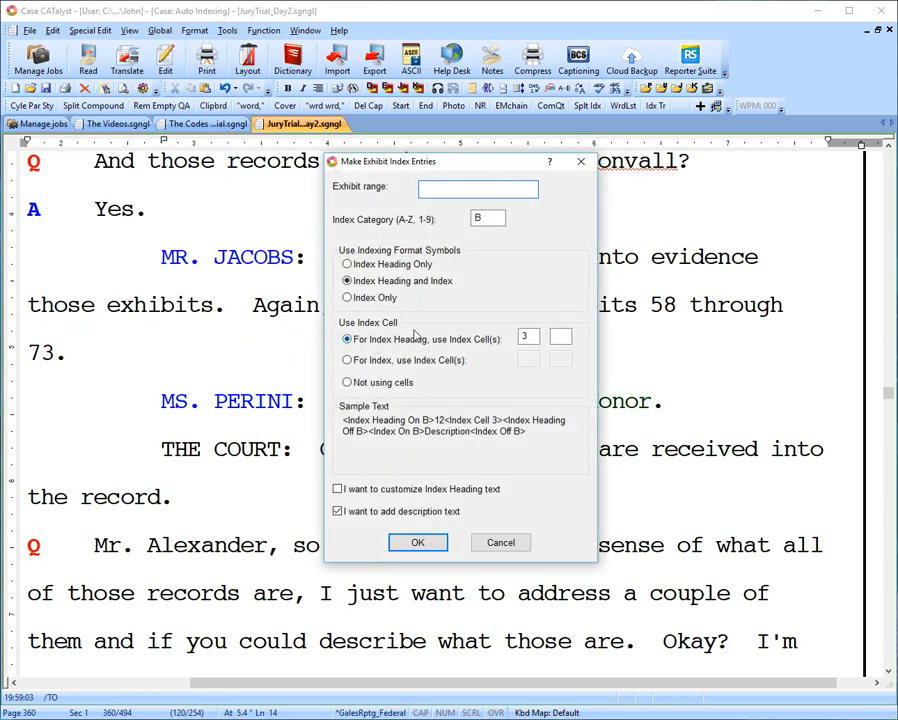
pyautogui.write('58-73')
# Limit the received-exhibit entries to Index Heading Only, set the heading's index cell to 4, and create them.
pyautogui.click(347, 264)
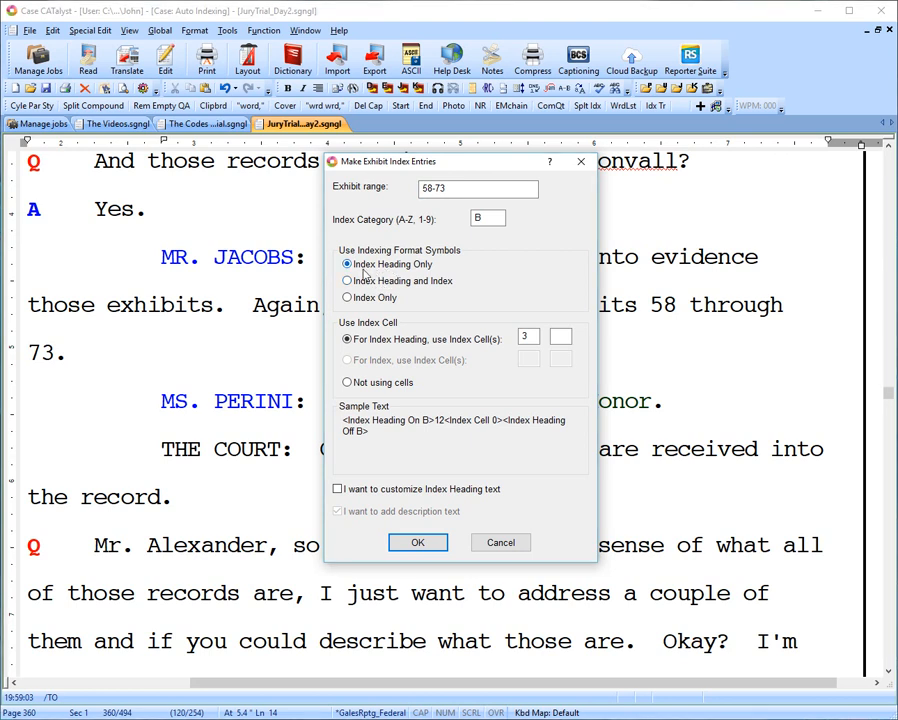
pyautogui.click(358, 512)
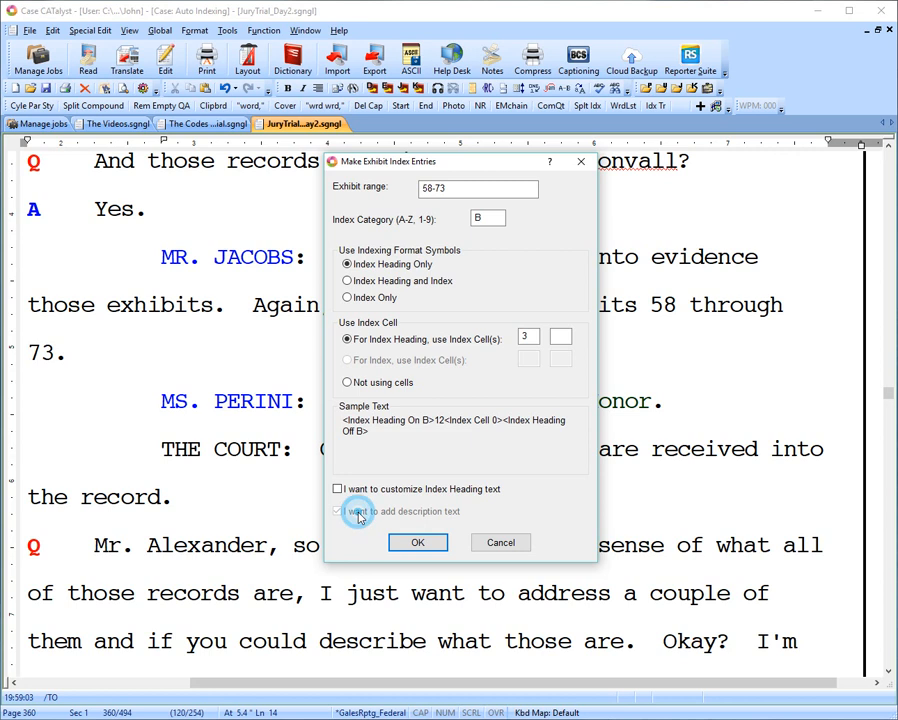
pyautogui.click(408, 518)
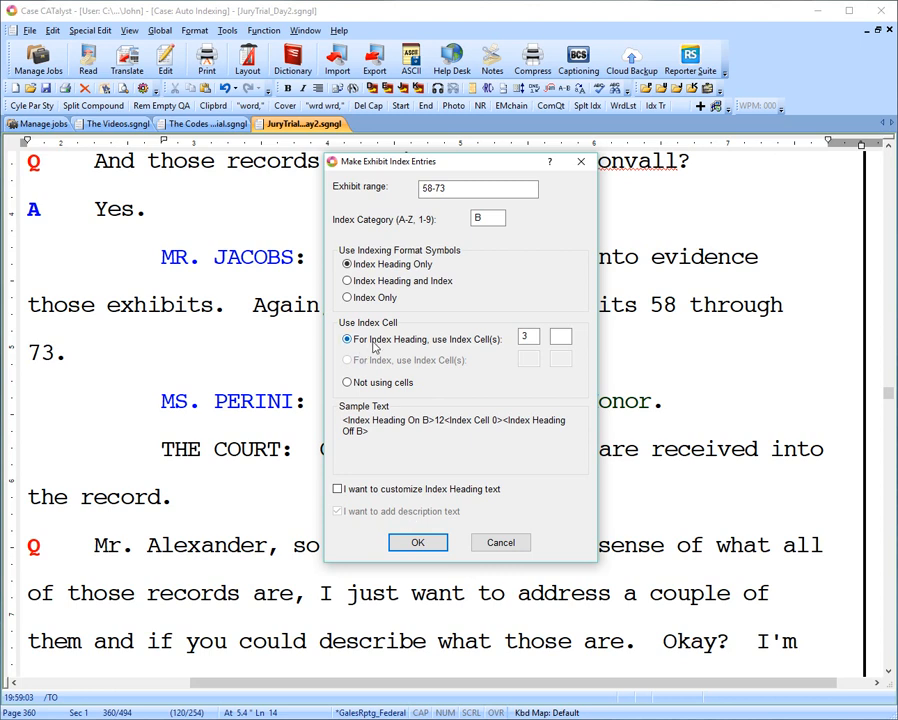
pyautogui.click(530, 340)
pyautogui.press('BackSpace')
pyautogui.write('4')
pyautogui.click(416, 542)
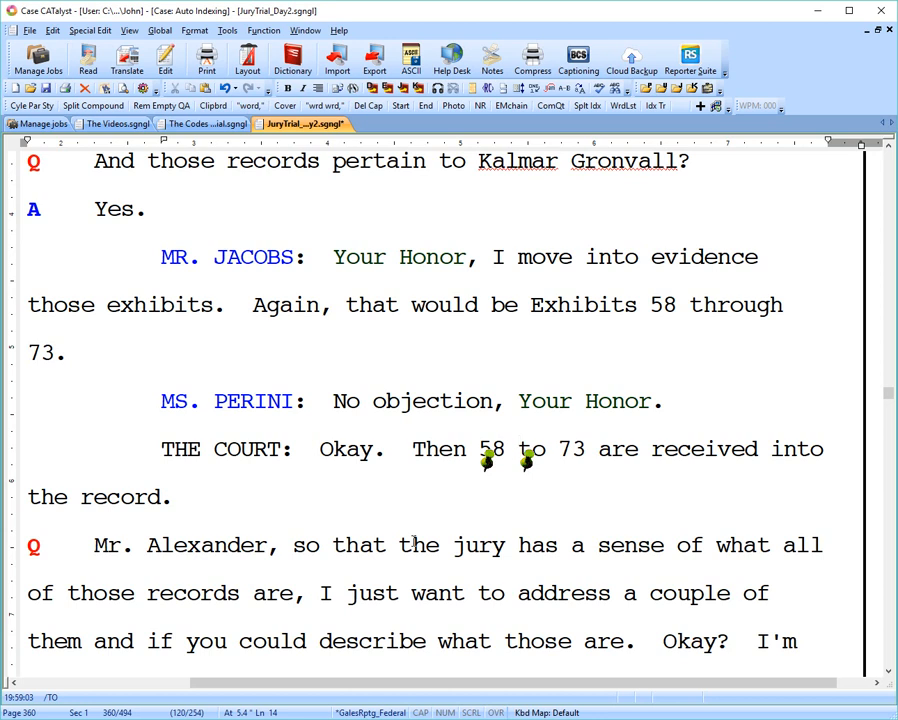
# Examine the new hidden text before "to" in the court's ruling and its revealed codes.
pyautogui.doubleClick(527, 459)
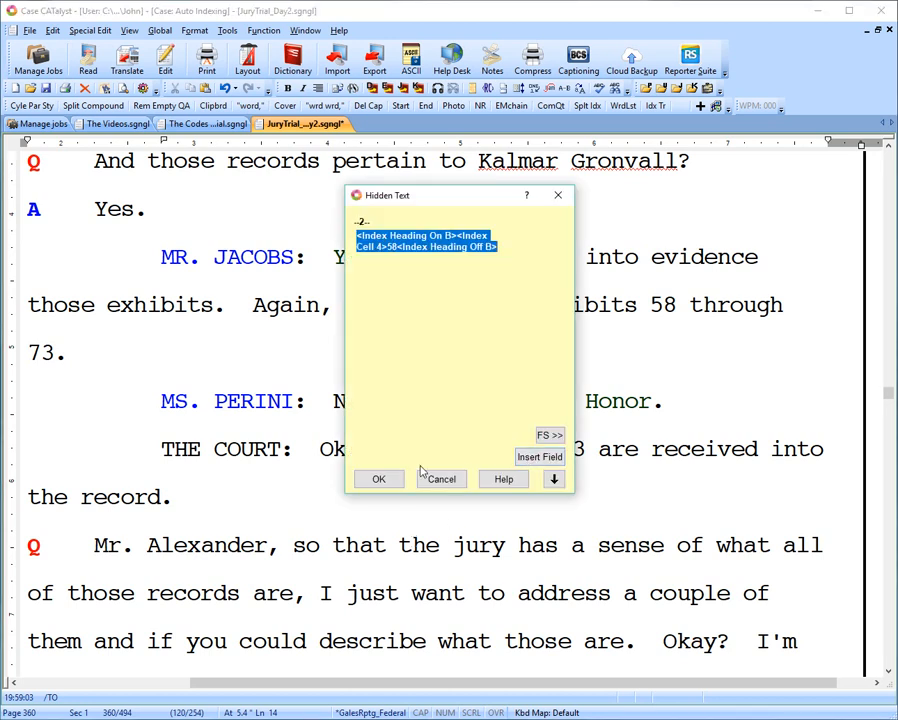
pyautogui.click(380, 479)
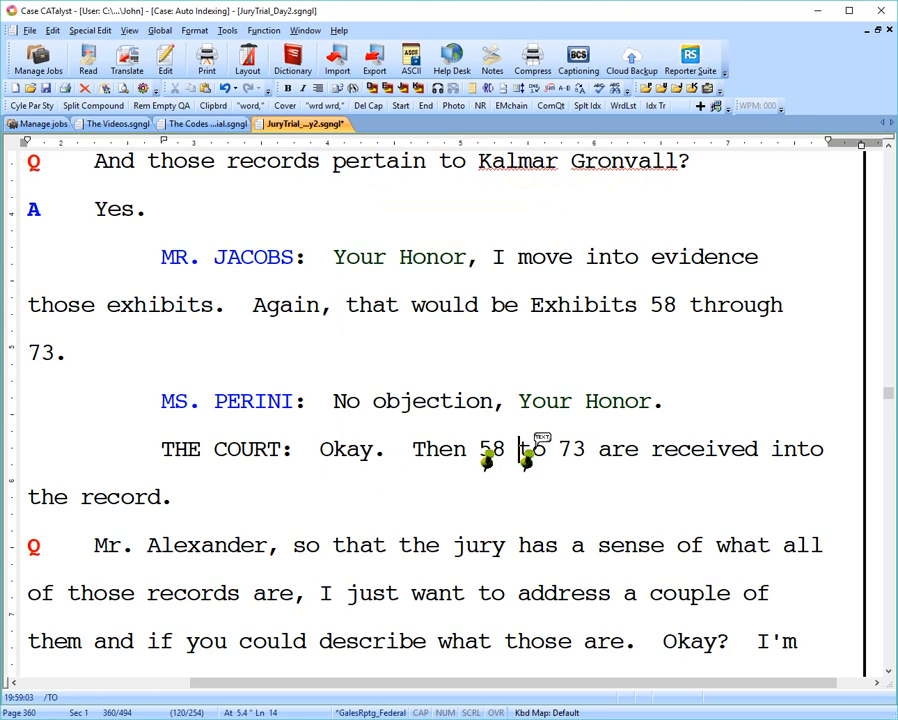
pyautogui.hotkey('alt', 'F3')
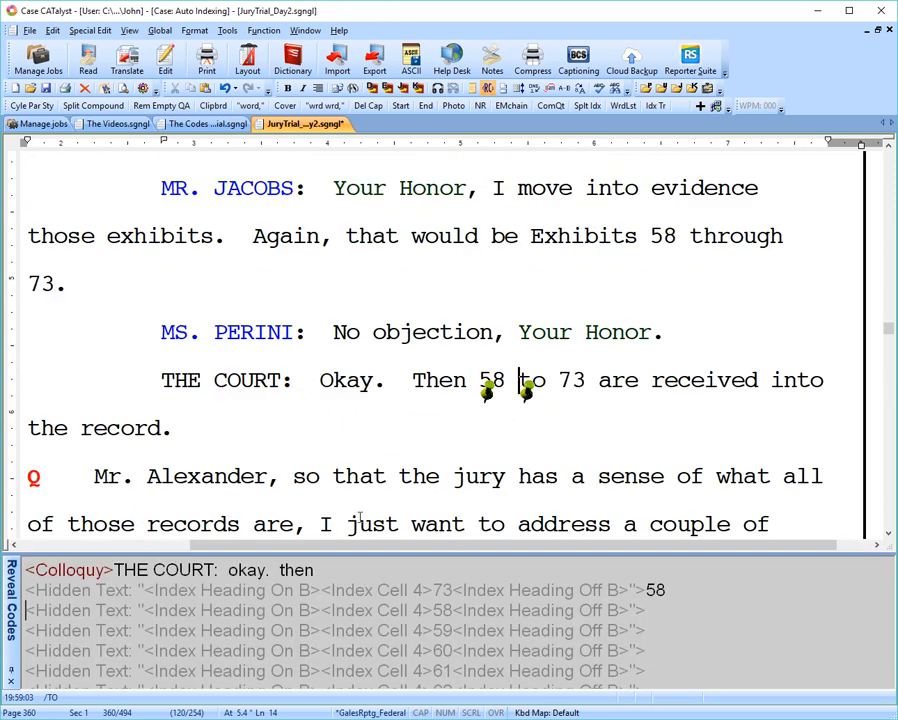
pyautogui.hotkey('alt', 'F3')
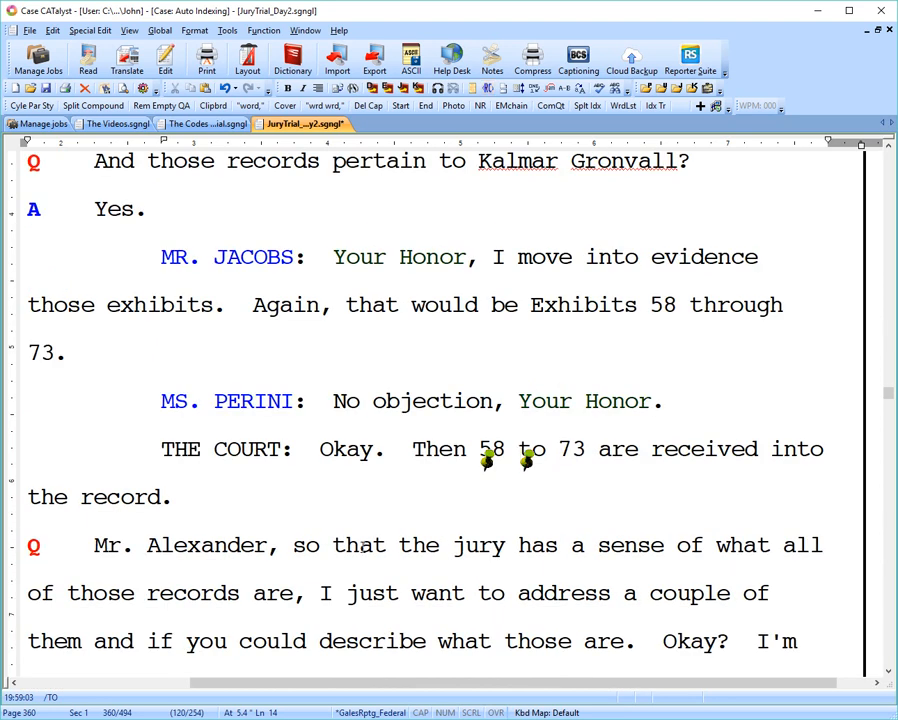
# Delete the duplicate hidden index heading entries for exhibits 58 through 73 one by one before the word "to" in the court's ruling.
pyautogui.doubleClick(530, 452)
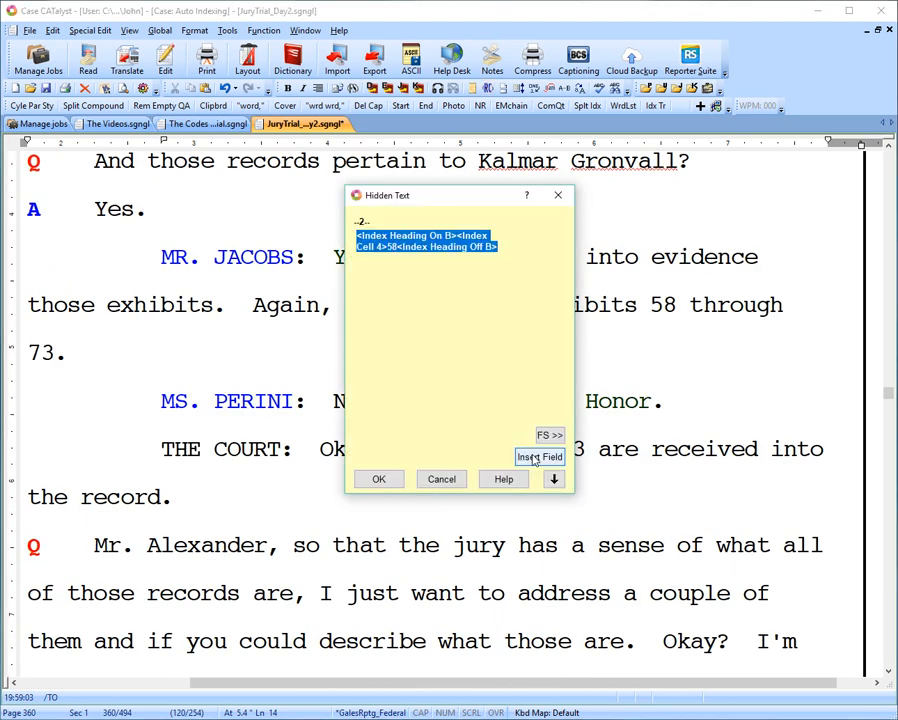
pyautogui.press('Delete')
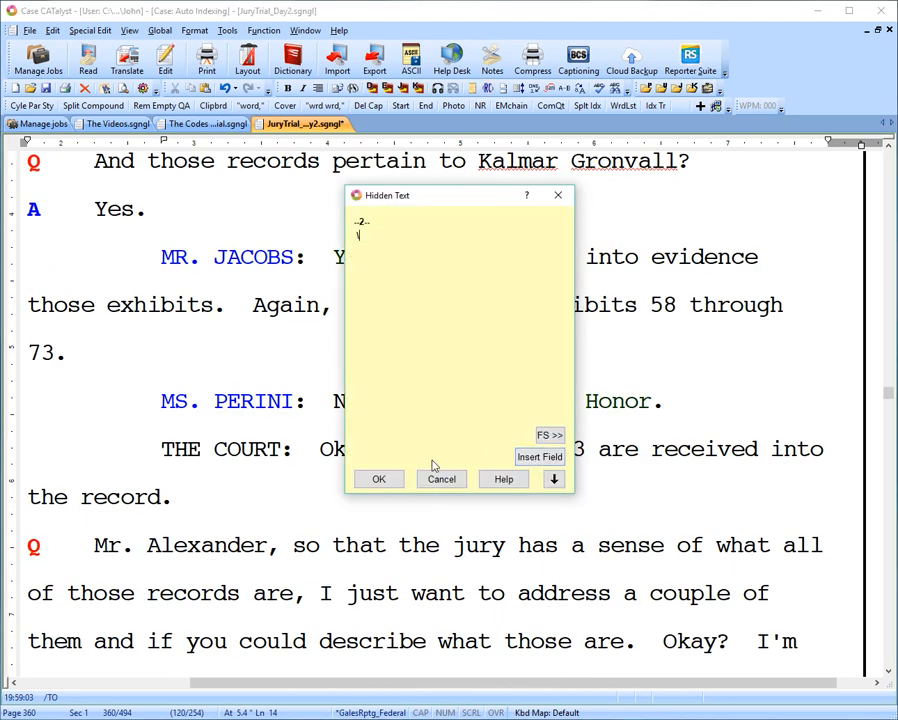
pyautogui.click(366, 478)
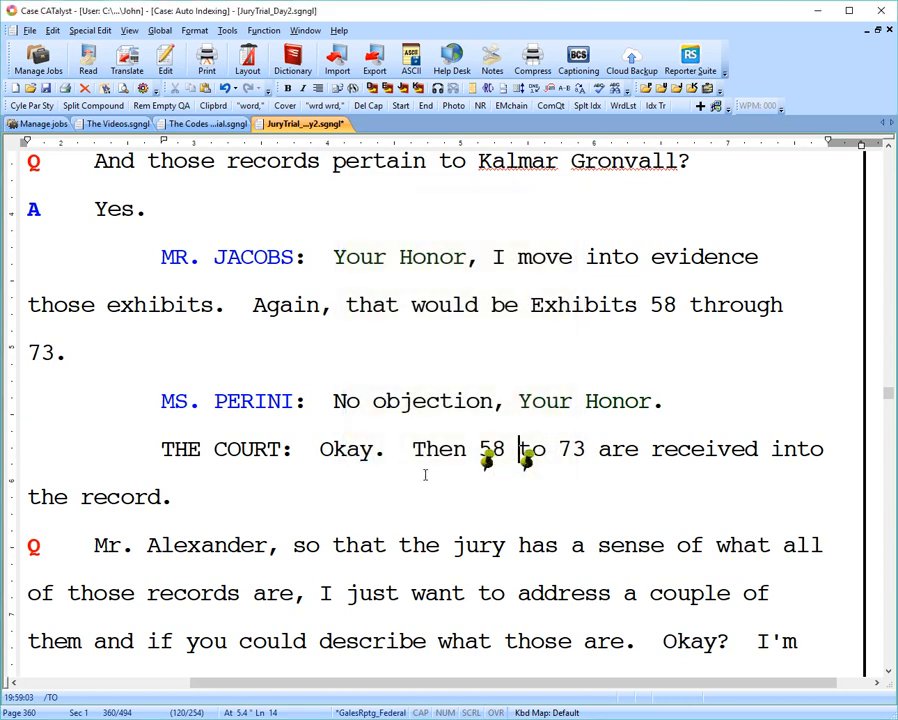
pyautogui.doubleClick(526, 458)
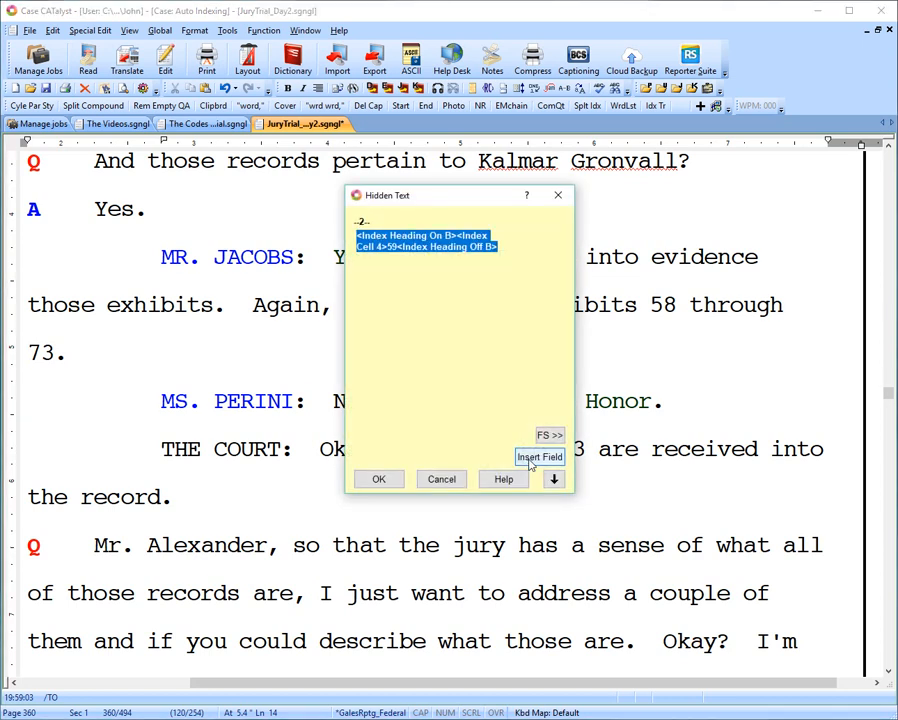
pyautogui.press('Delete')
pyautogui.click(376, 478)
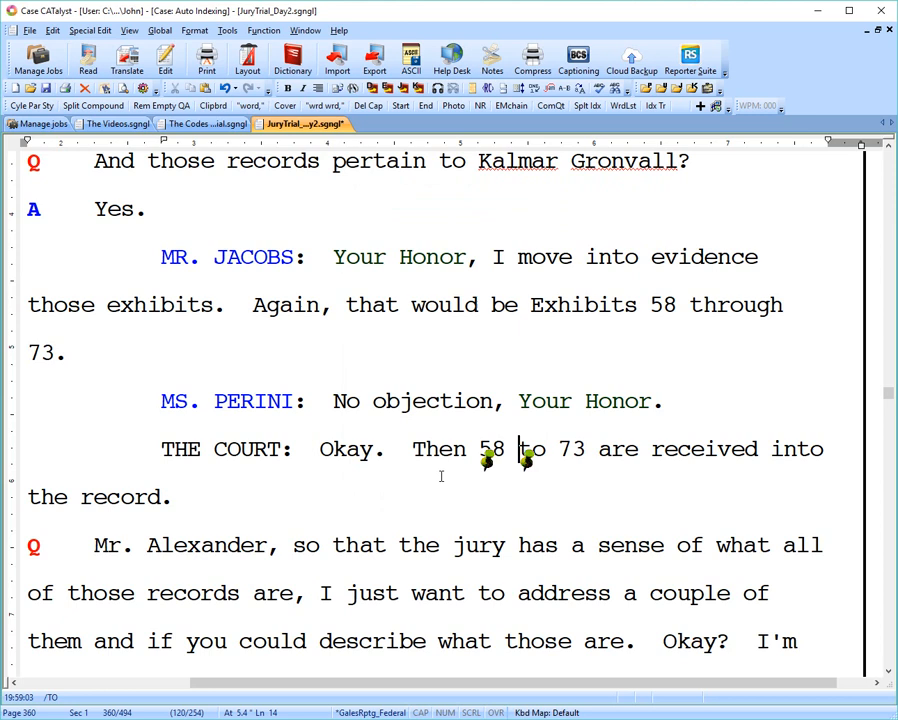
pyautogui.doubleClick(526, 458)
pyautogui.press('Delete')
pyautogui.click(372, 478)
pyautogui.press('BackSpace')
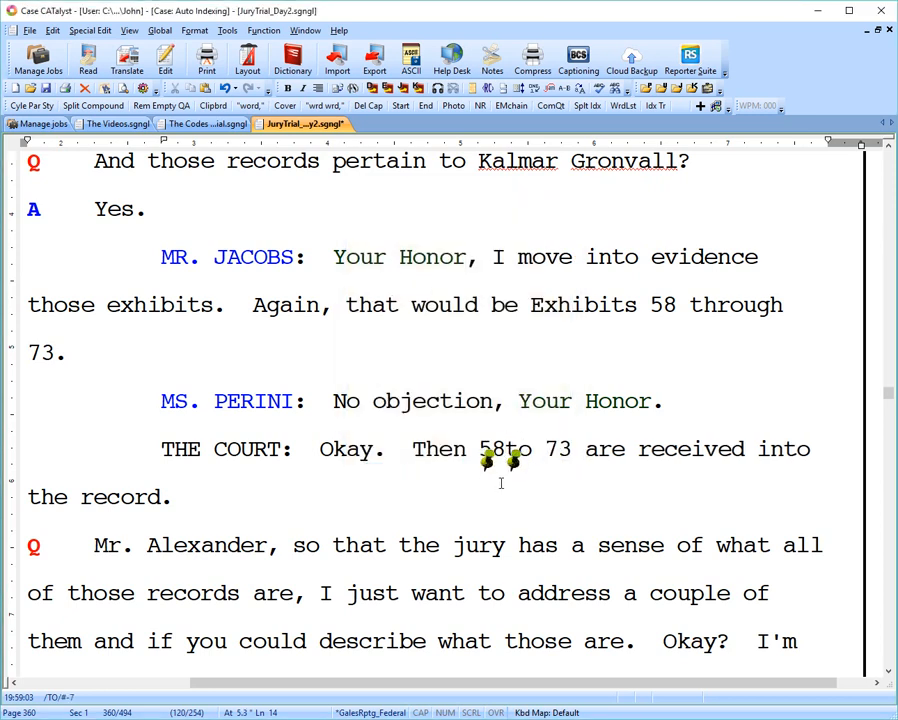
pyautogui.doubleClick(526, 458)
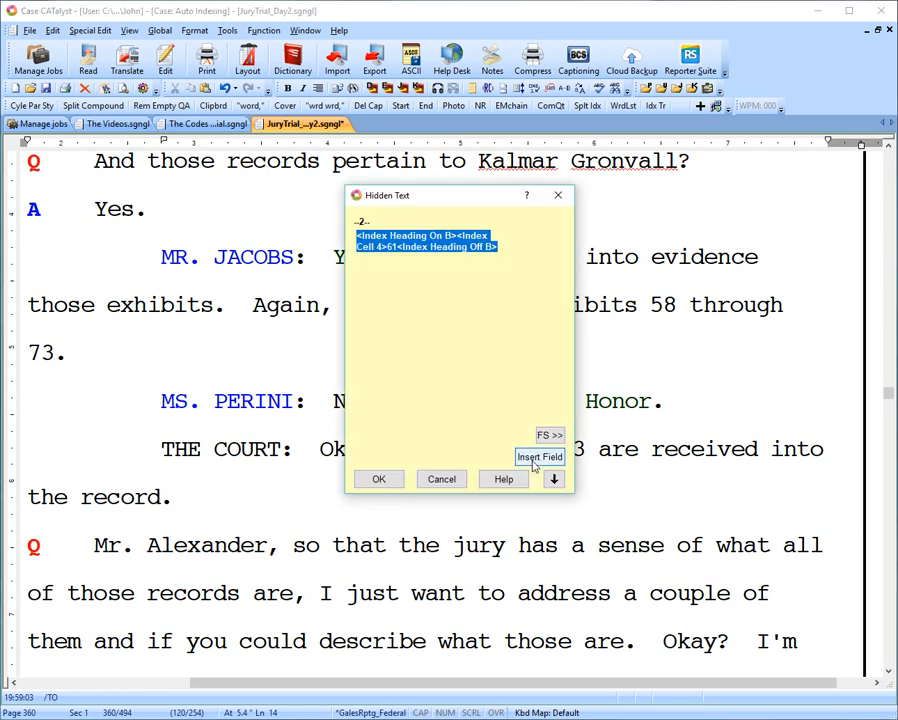
pyautogui.press('Delete')
pyautogui.click(380, 478)
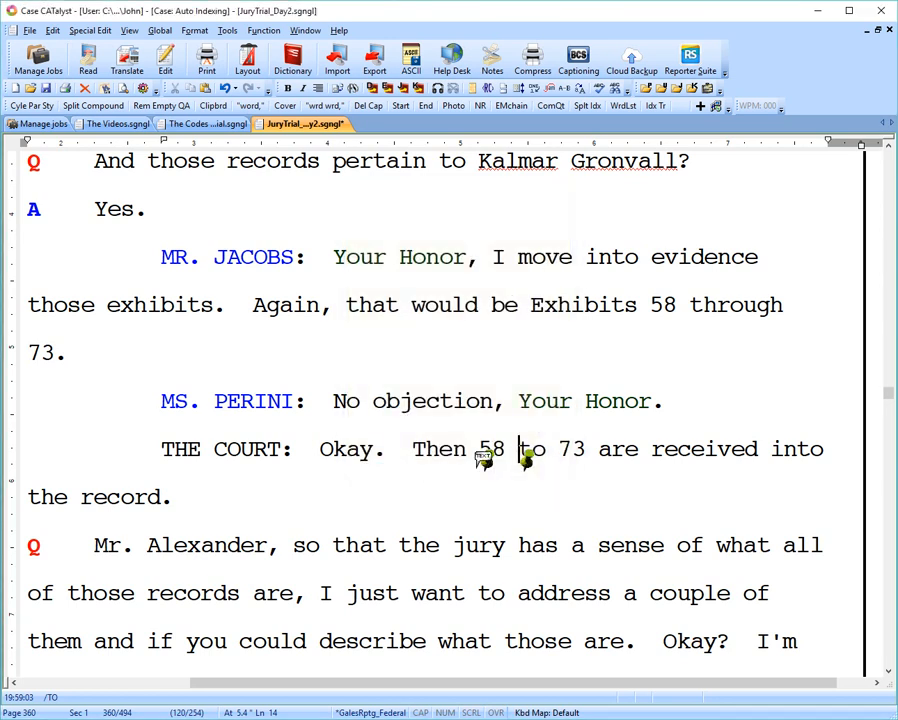
pyautogui.doubleClick(526, 456)
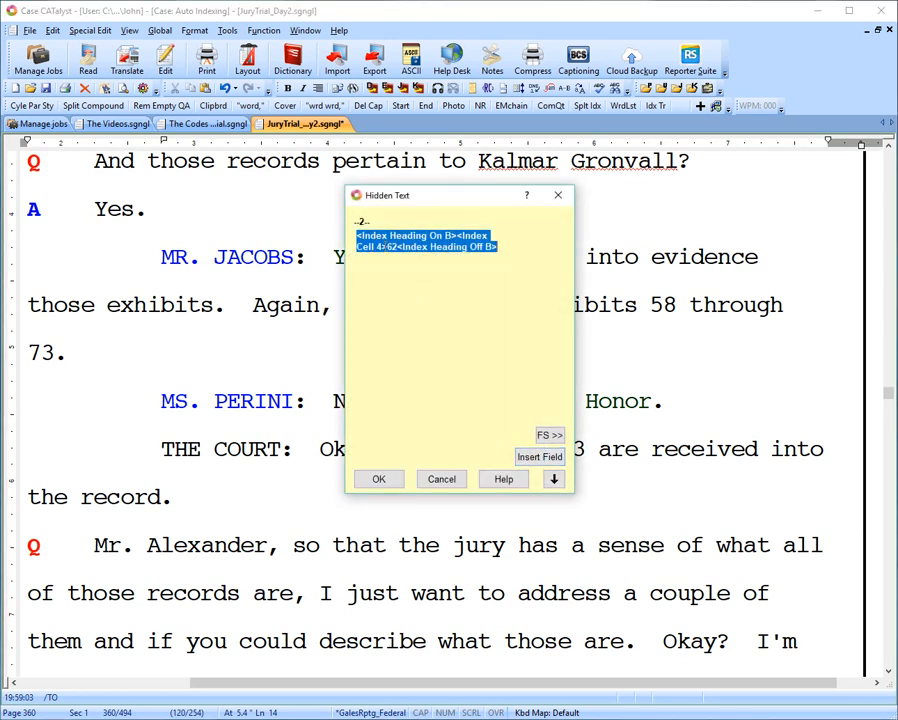
pyautogui.press('Delete')
pyautogui.click(377, 479)
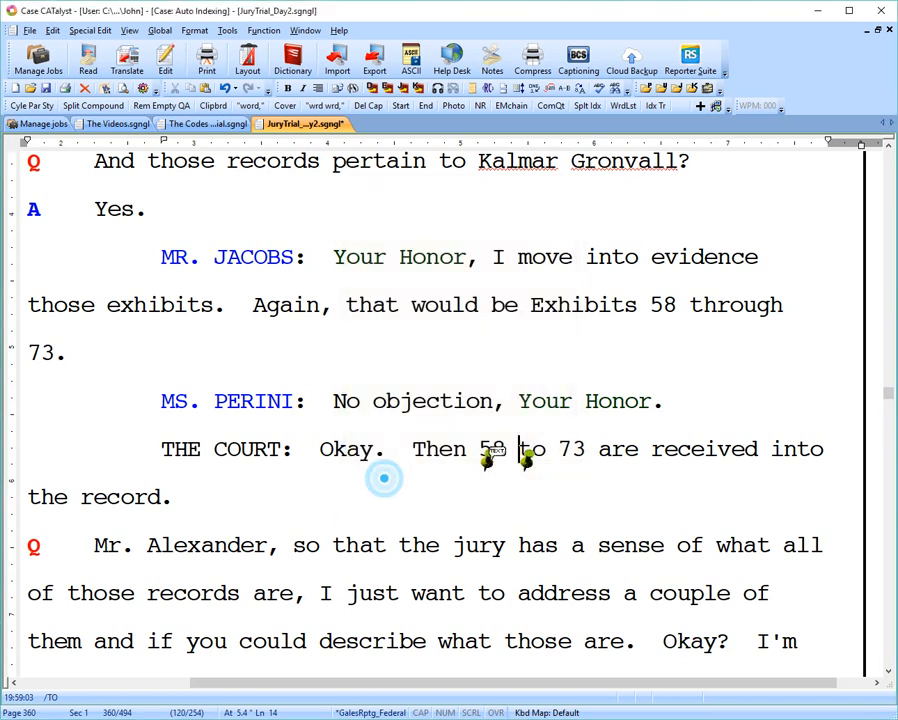
pyautogui.doubleClick(526, 456)
pyautogui.press('Delete')
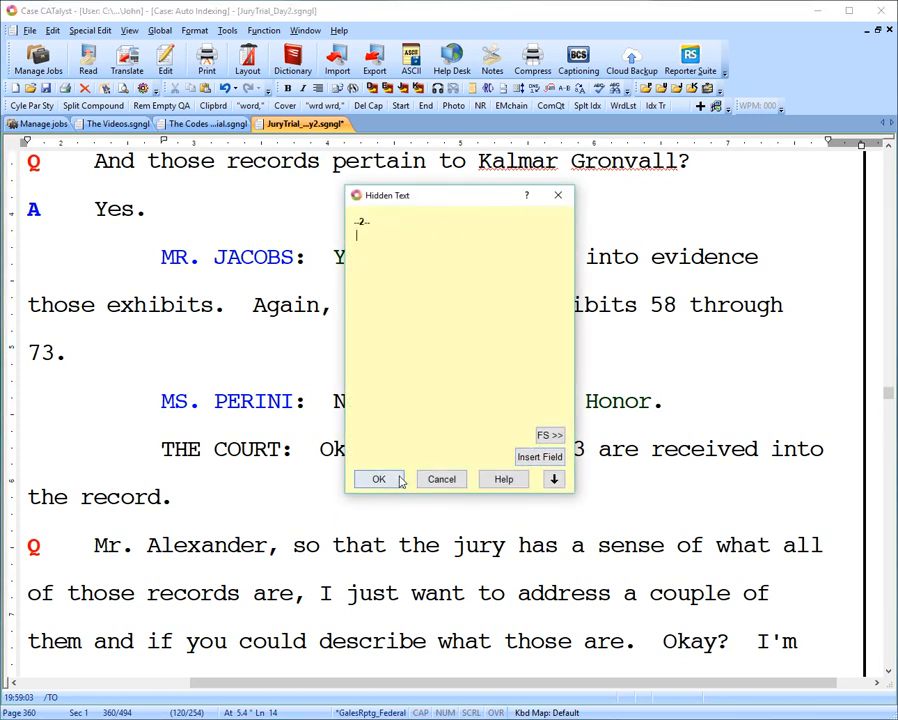
pyautogui.click(395, 478)
pyautogui.doubleClick(526, 456)
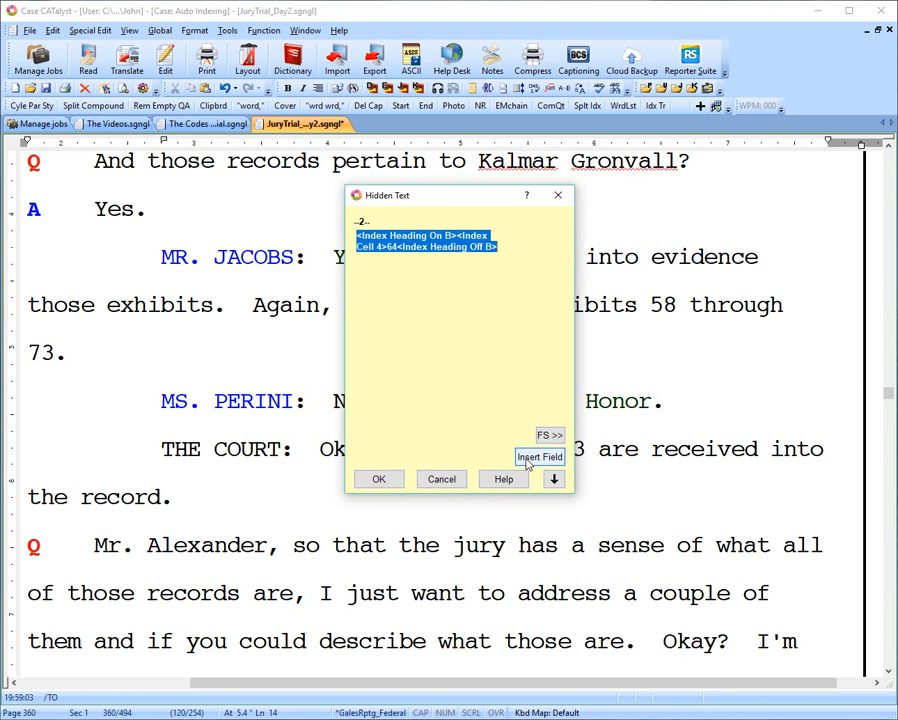
pyautogui.click(390, 477)
pyautogui.press('BackSpace')
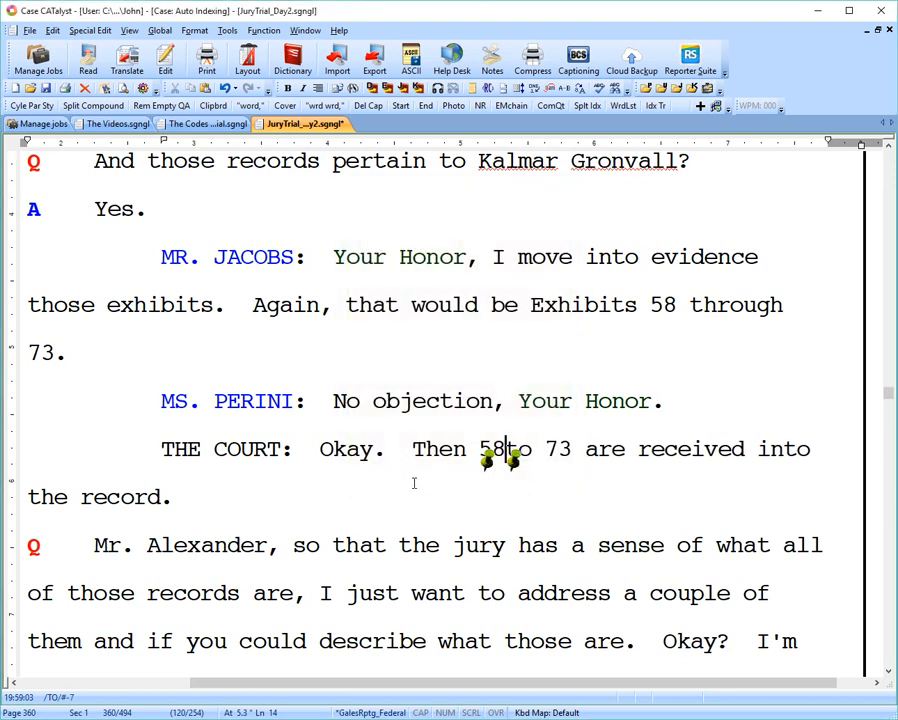
pyautogui.doubleClick(527, 456)
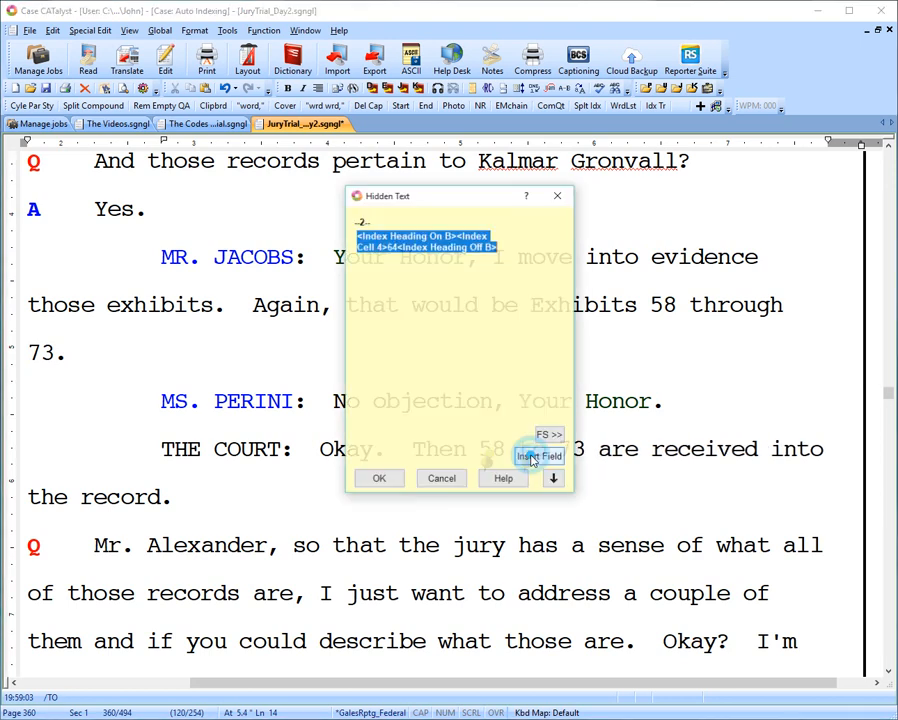
pyautogui.press('Delete')
pyautogui.click(396, 480)
pyautogui.doubleClick(527, 456)
pyautogui.press('Delete')
pyautogui.click(380, 478)
pyautogui.doubleClick(527, 456)
pyautogui.press('Delete')
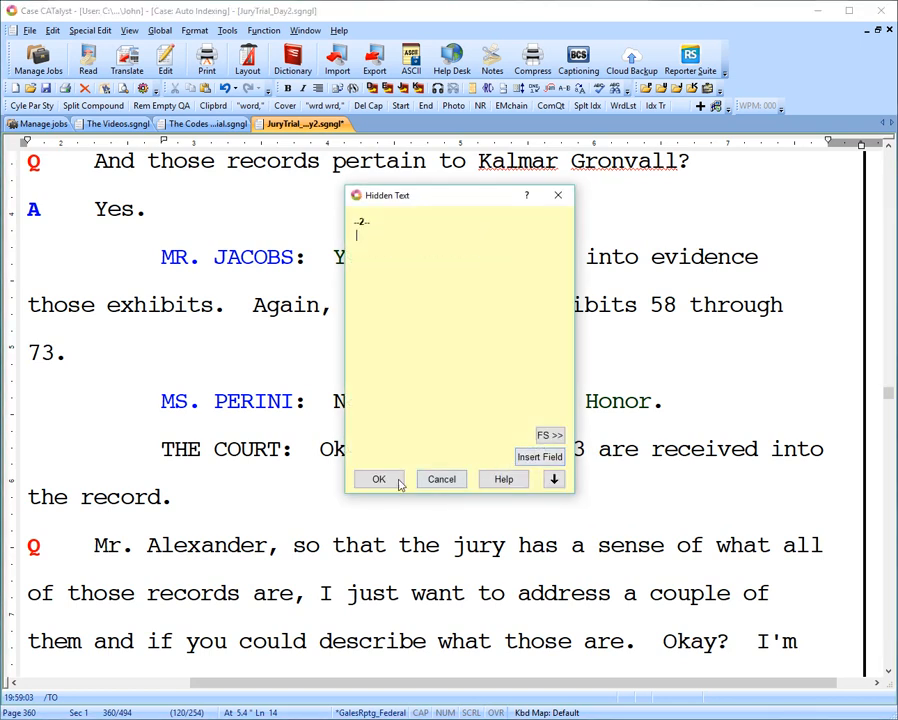
pyautogui.click(376, 480)
pyautogui.doubleClick(527, 456)
pyautogui.press('Delete')
pyautogui.click(376, 478)
pyautogui.doubleClick(527, 455)
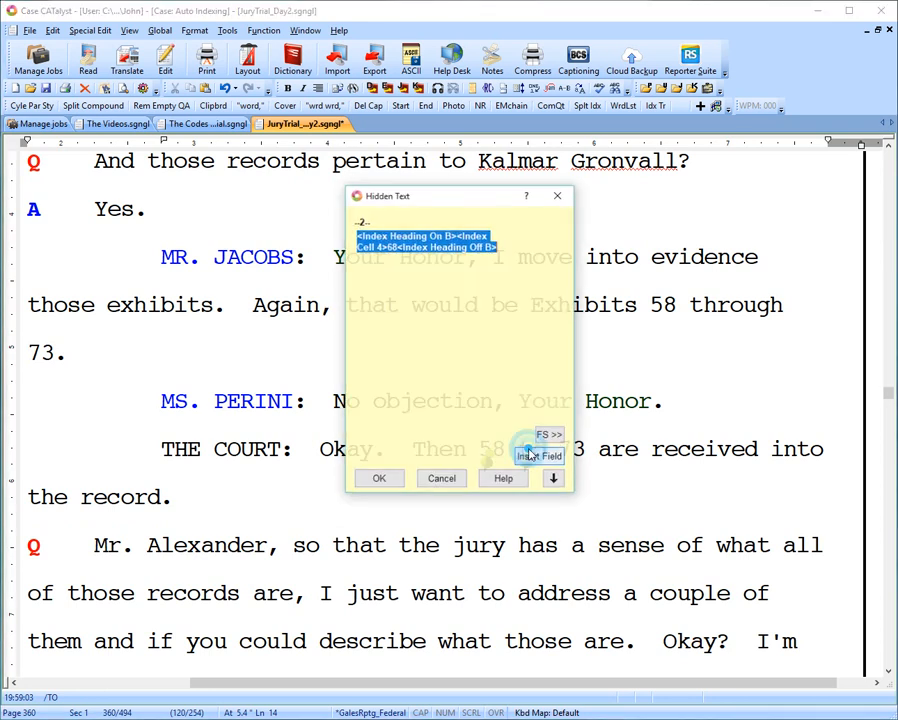
pyautogui.press('Delete')
pyautogui.click(379, 480)
pyautogui.doubleClick(526, 457)
pyautogui.press('Delete')
pyautogui.click(390, 481)
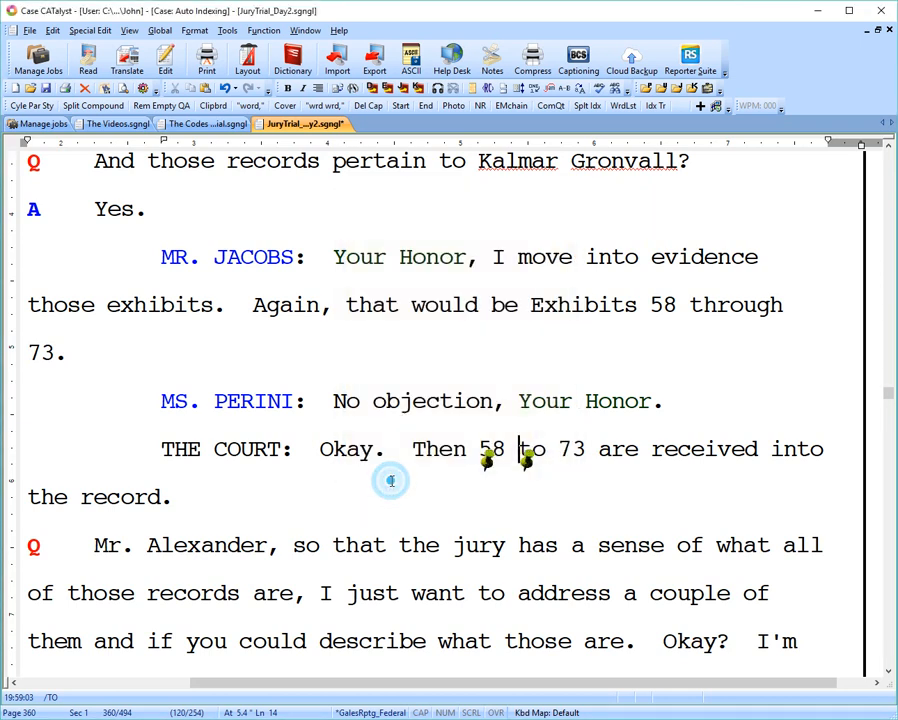
pyautogui.doubleClick(527, 455)
pyautogui.press('Delete')
pyautogui.click(377, 475)
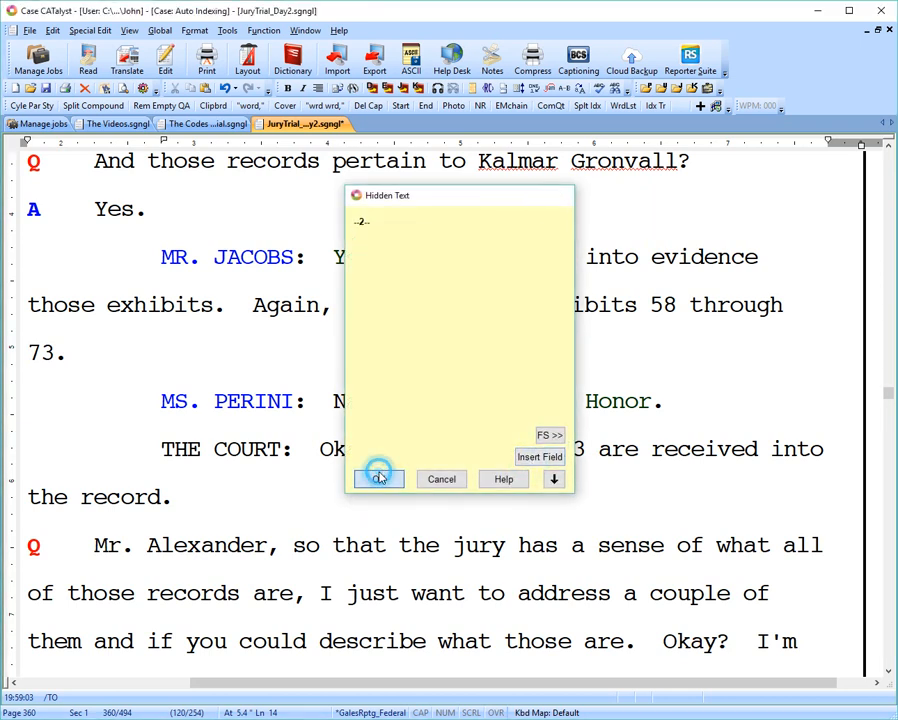
pyautogui.doubleClick(527, 455)
pyautogui.press('Delete')
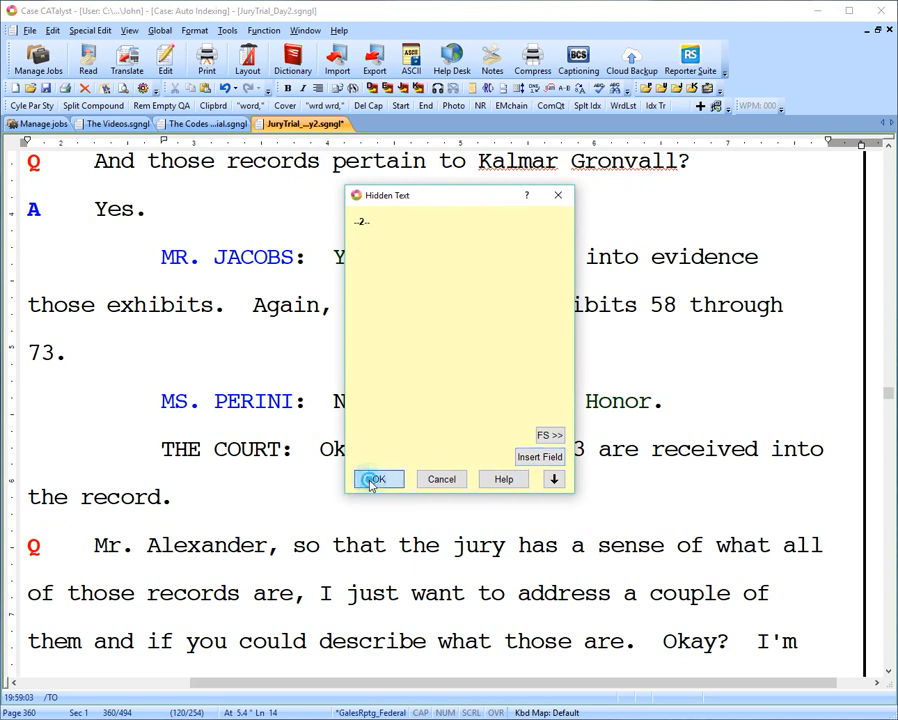
pyautogui.click(370, 481)
pyautogui.doubleClick(527, 455)
pyautogui.press('Delete')
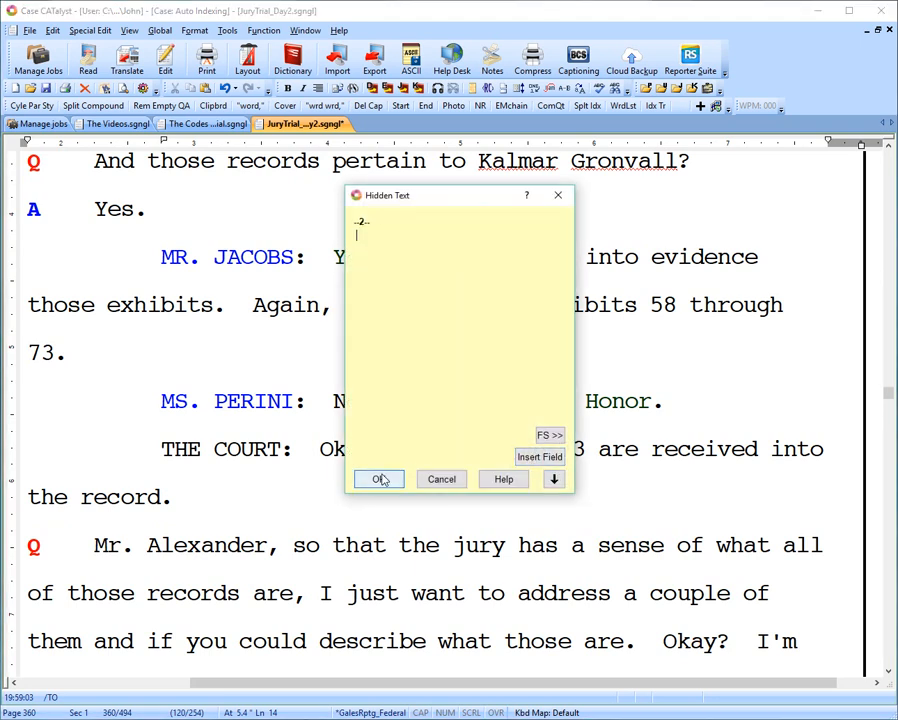
pyautogui.click(376, 477)
pyautogui.doubleClick(527, 455)
pyautogui.press('Delete')
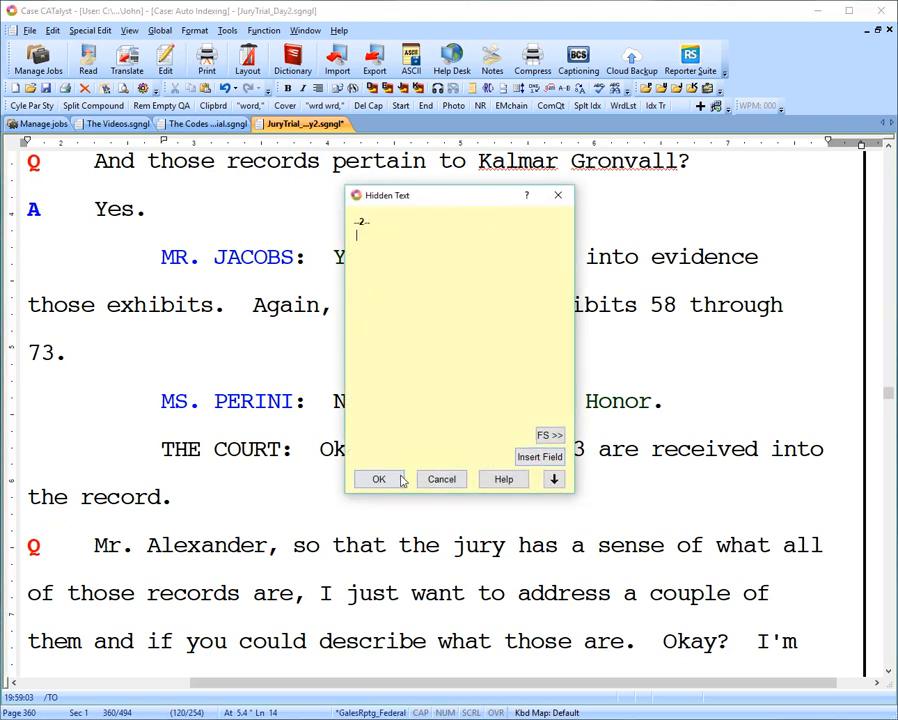
pyautogui.click(400, 478)
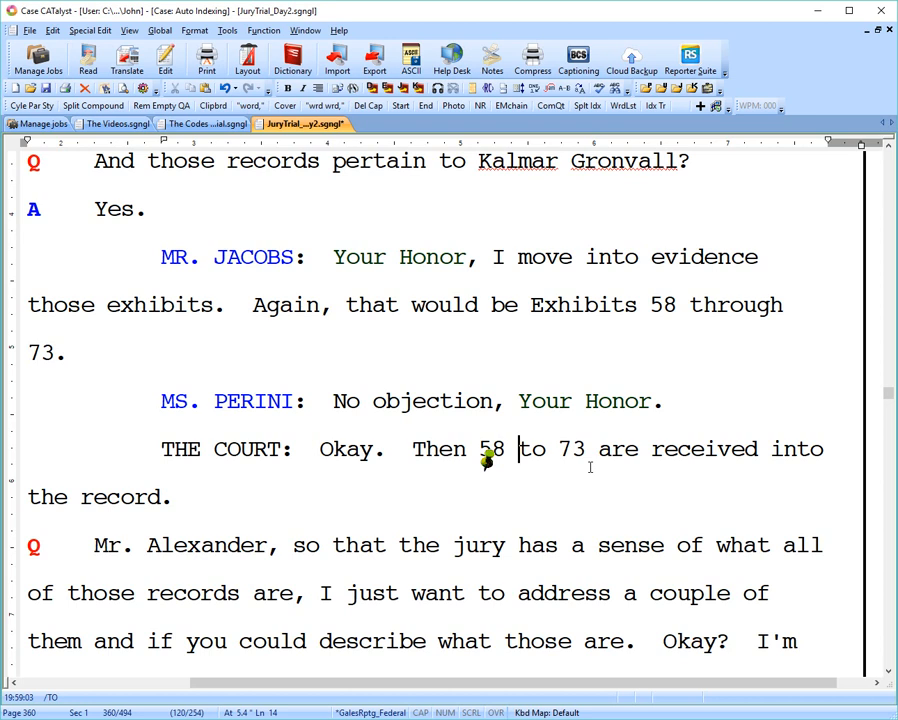
# Go to the Index to Witnesses near the start of the transcript and delete the existing index.
pyautogui.hotkey('ctrl', 'Home')
pyautogui.scroll(-10, 449, 318)
pyautogui.scroll(-10, 438, 368)
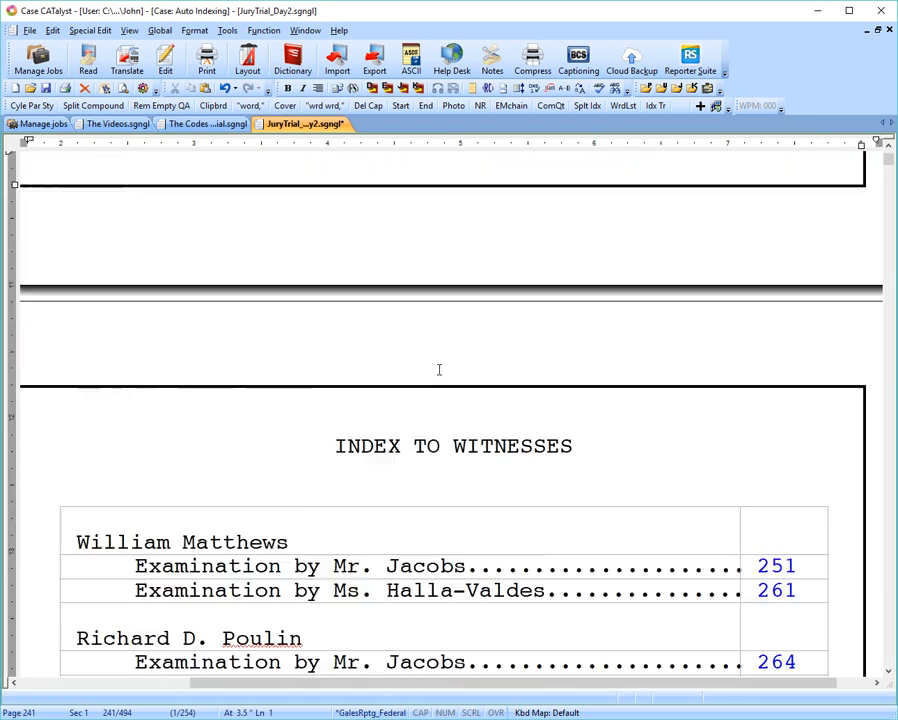
pyautogui.click(424, 352)
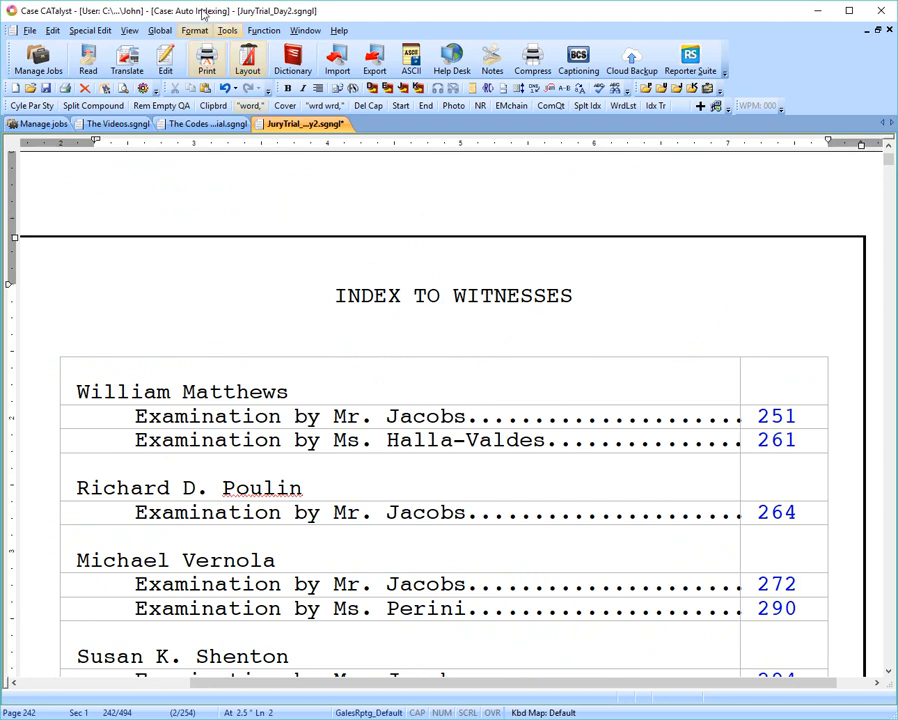
pyautogui.click(227, 31)
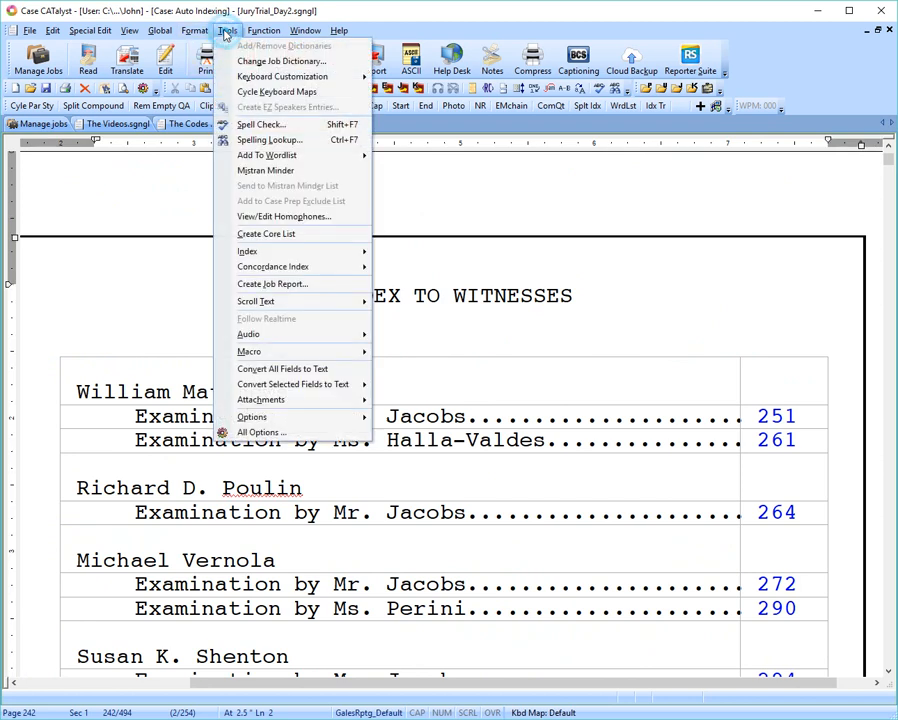
pyautogui.click(272, 253)
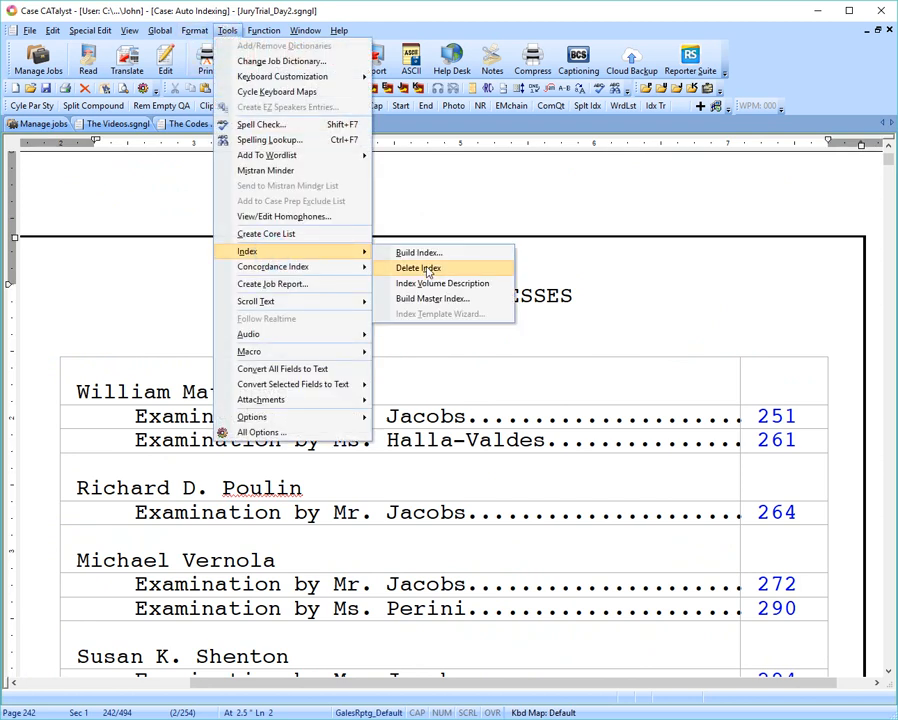
pyautogui.click(408, 266)
# Reveal the codes after the defendant's appearance on page 241 and examine the Index Position code, then hide the codes again.
pyautogui.scroll(-9, 487, 408)
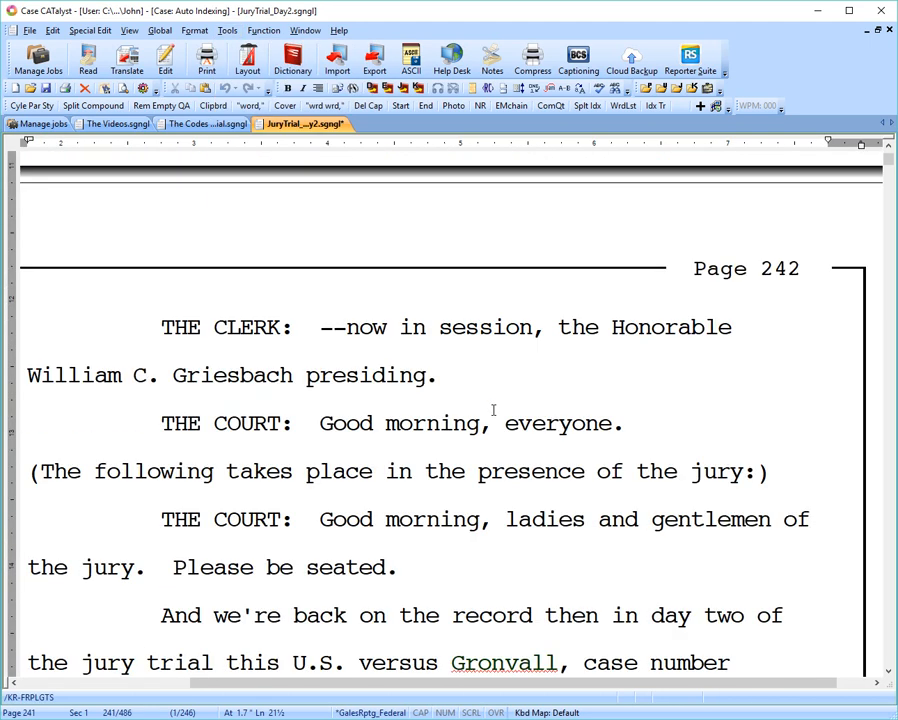
pyautogui.scroll(10, 493, 409)
pyautogui.scroll(-5, 494, 391)
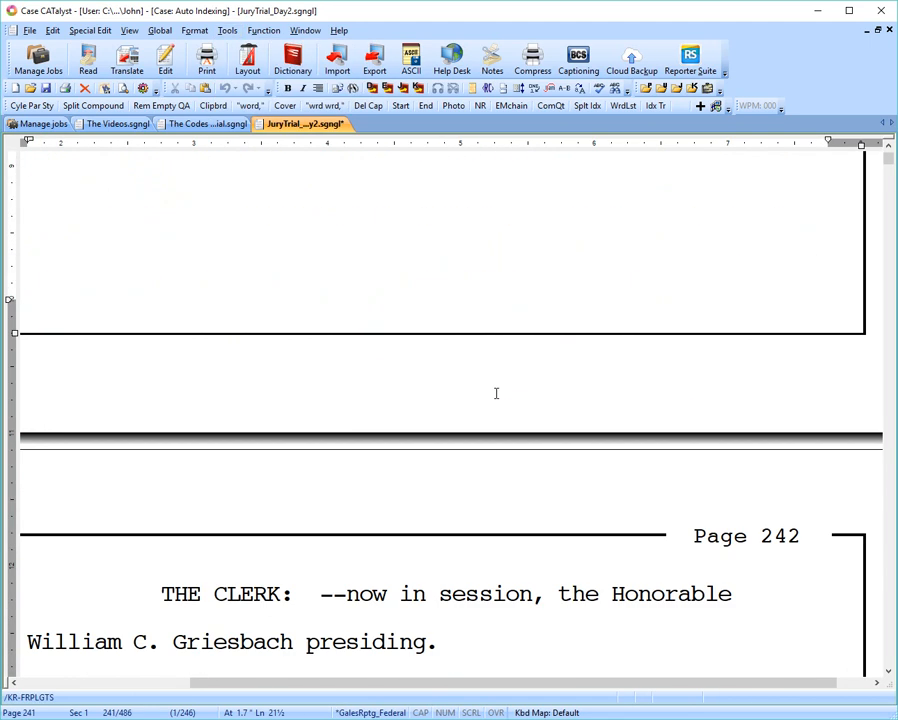
pyautogui.scroll(-3, 494, 392)
pyautogui.scroll(7, 486, 392)
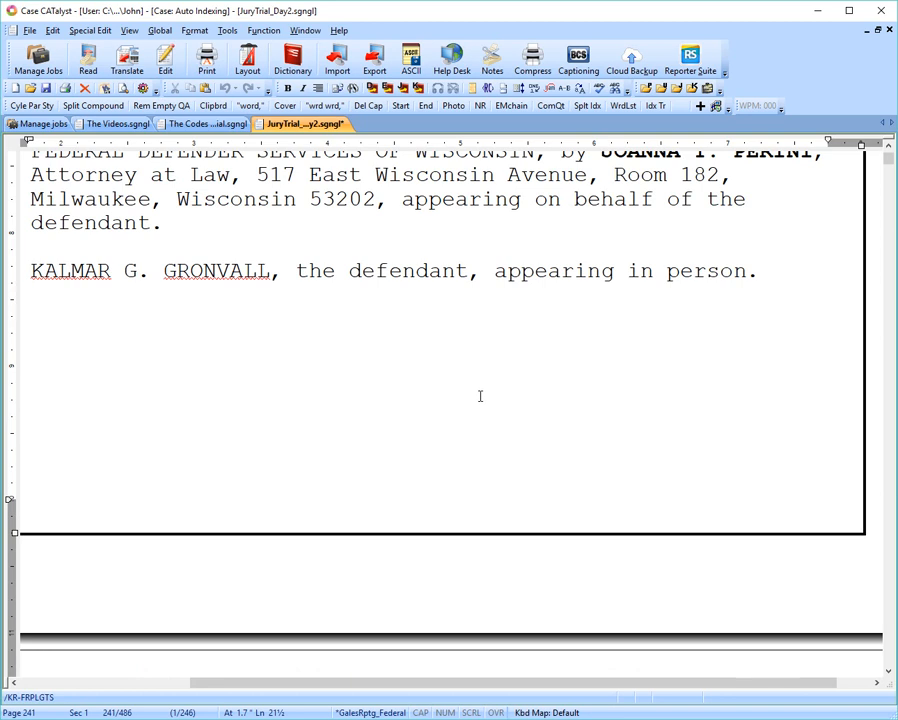
pyautogui.hotkey('alt', 'F3')
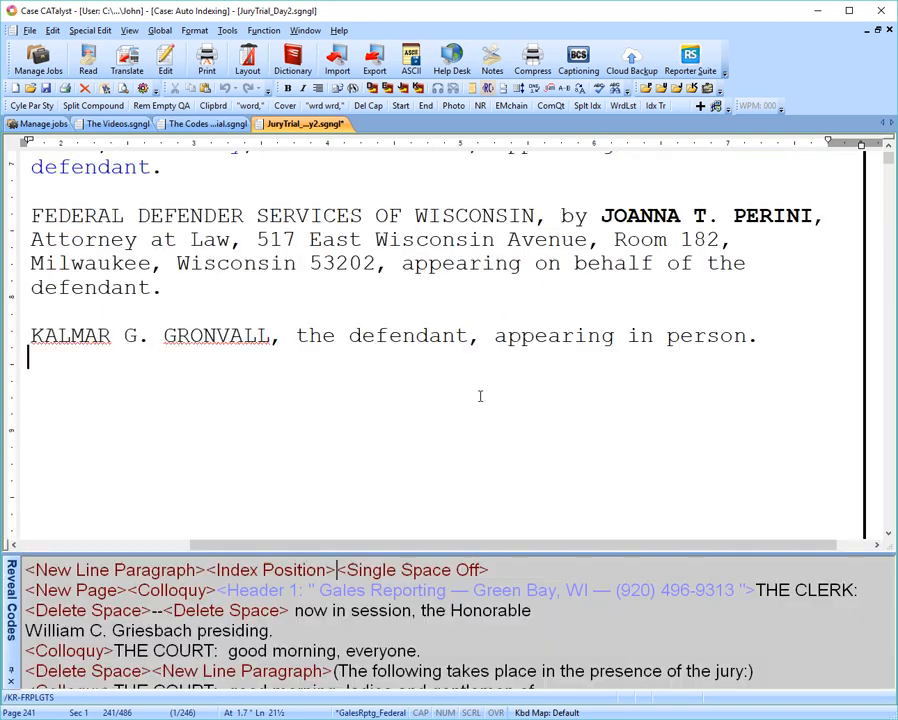
pyautogui.click(244, 578)
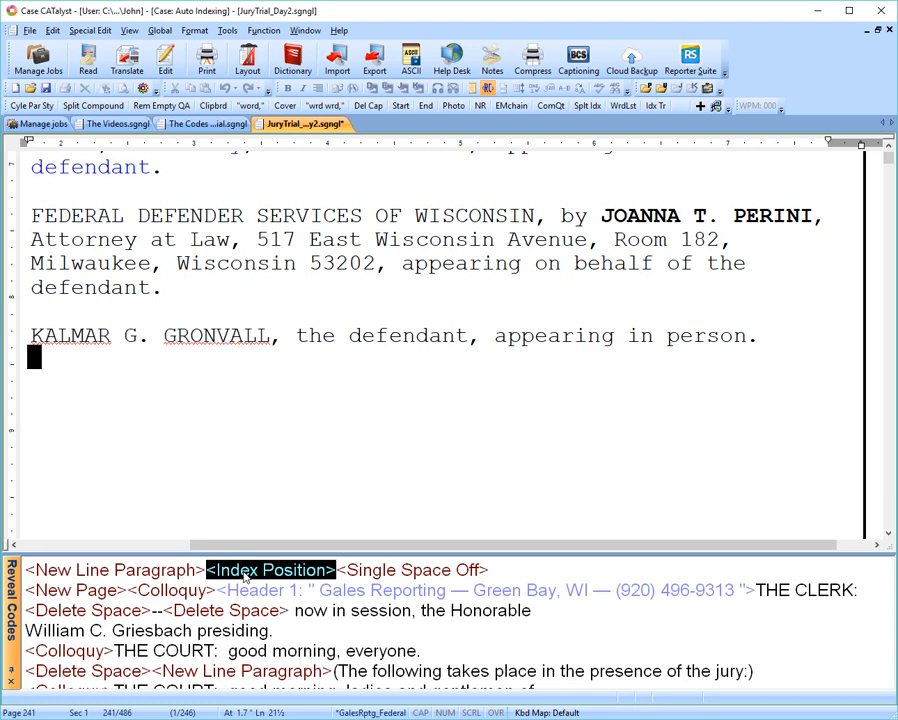
pyautogui.hotkey('alt', 'F3')
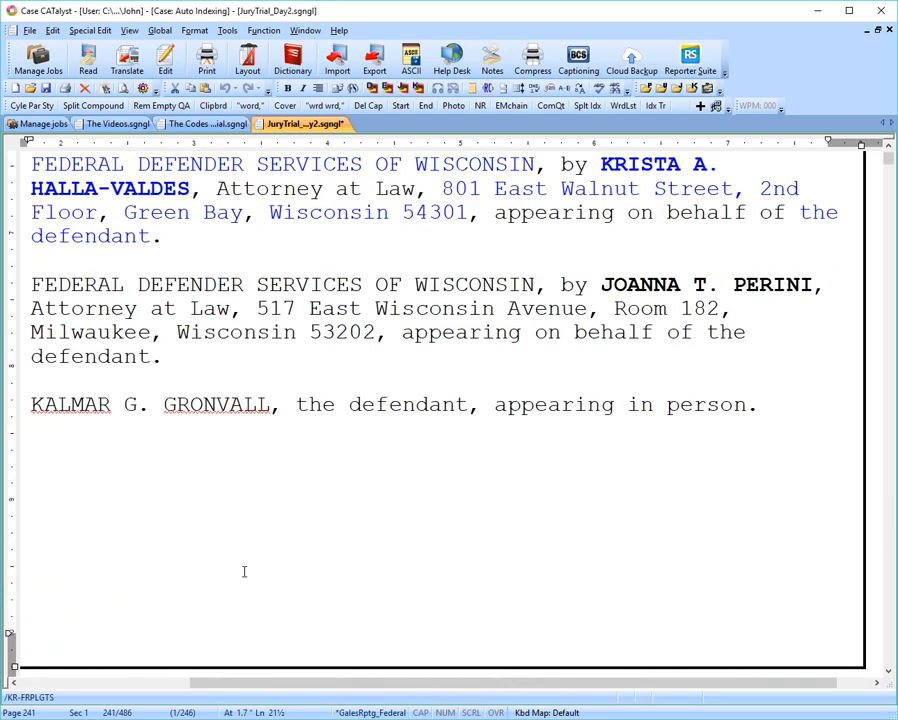
# Build the index for the entire document using the Video Template Trial.sgngl index template without bringing fields.
pyautogui.click(228, 31)
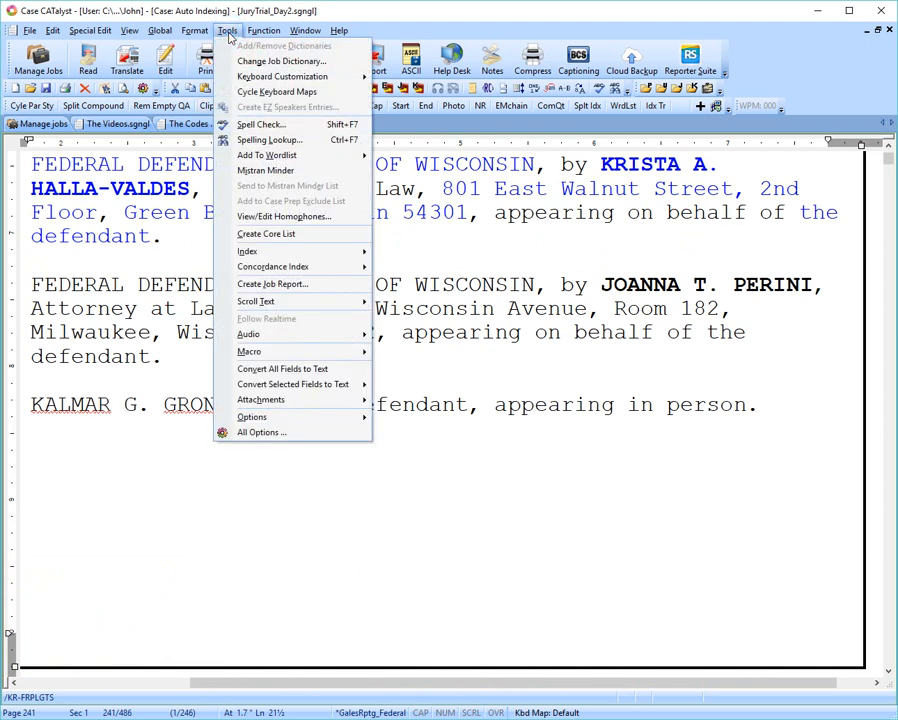
pyautogui.moveTo(290, 254)
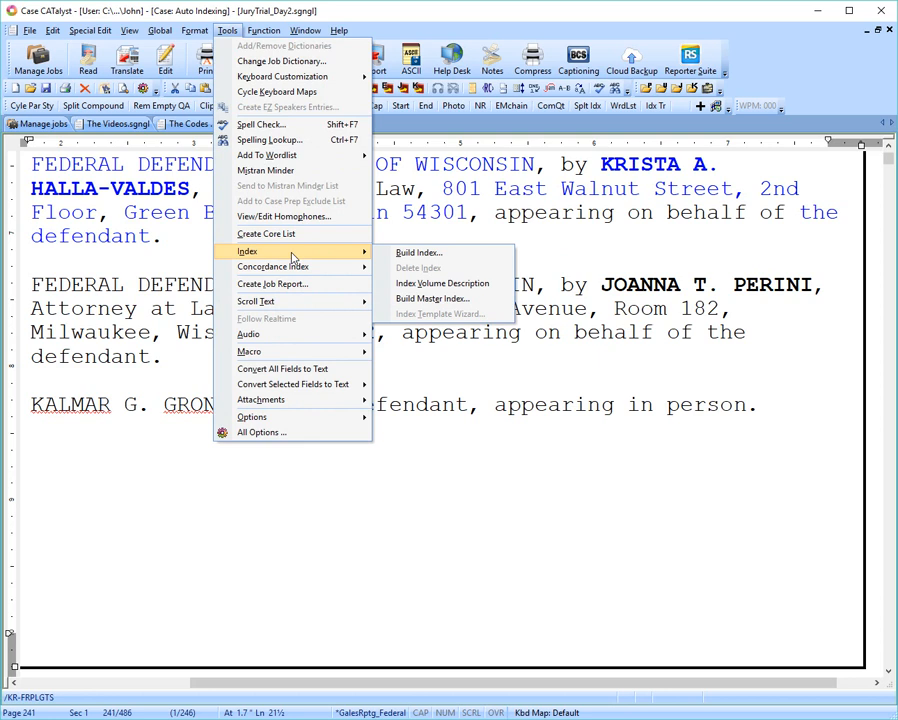
pyautogui.click(416, 254)
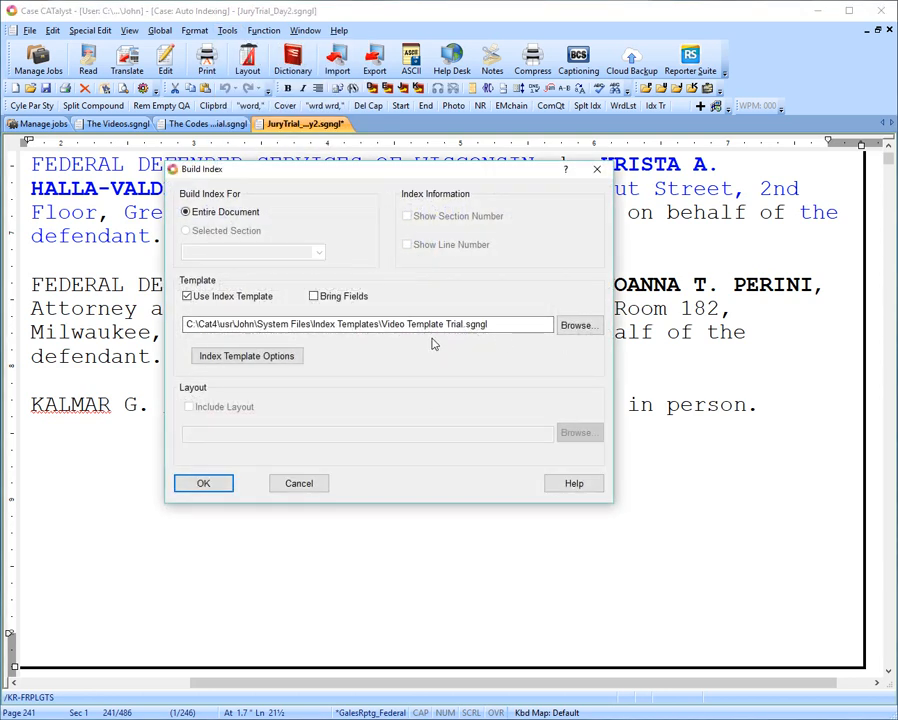
pyautogui.click(201, 480)
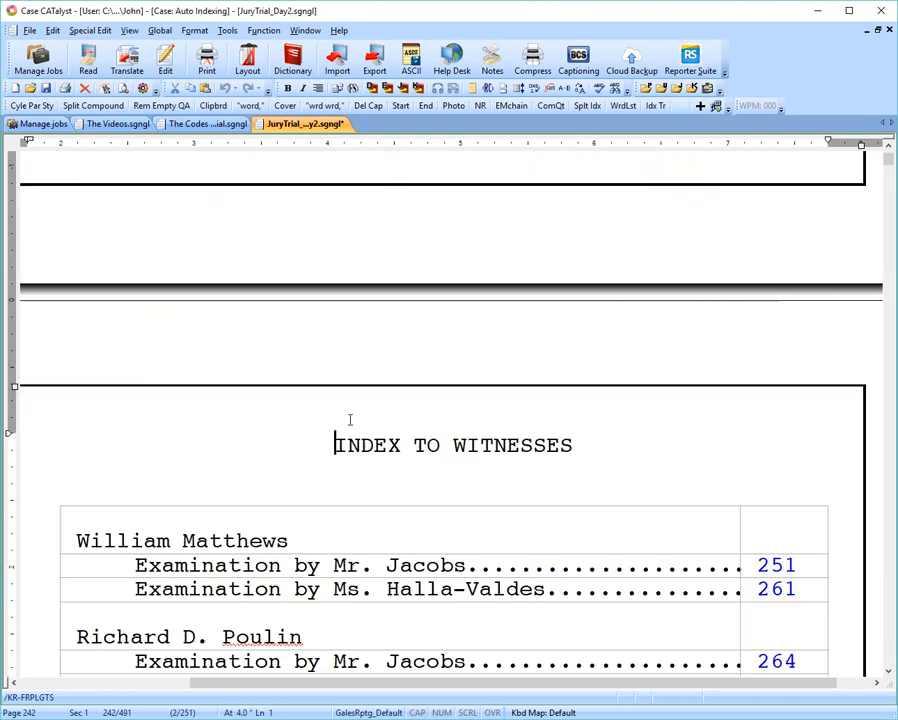
# Examine the rebuilt witness and exhibit index pages through page 249 in print preview, and close the preview.
pyautogui.scroll(-3, 360, 420)
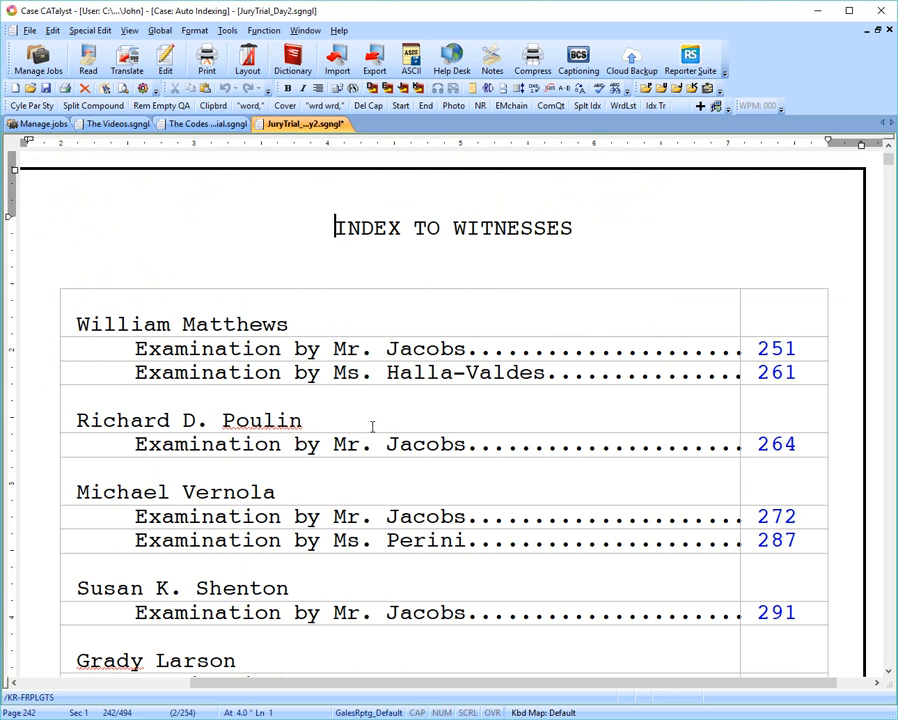
pyautogui.hotkey('ctrl', 'shift', 'p')
pyautogui.scroll(-1, 372, 427)
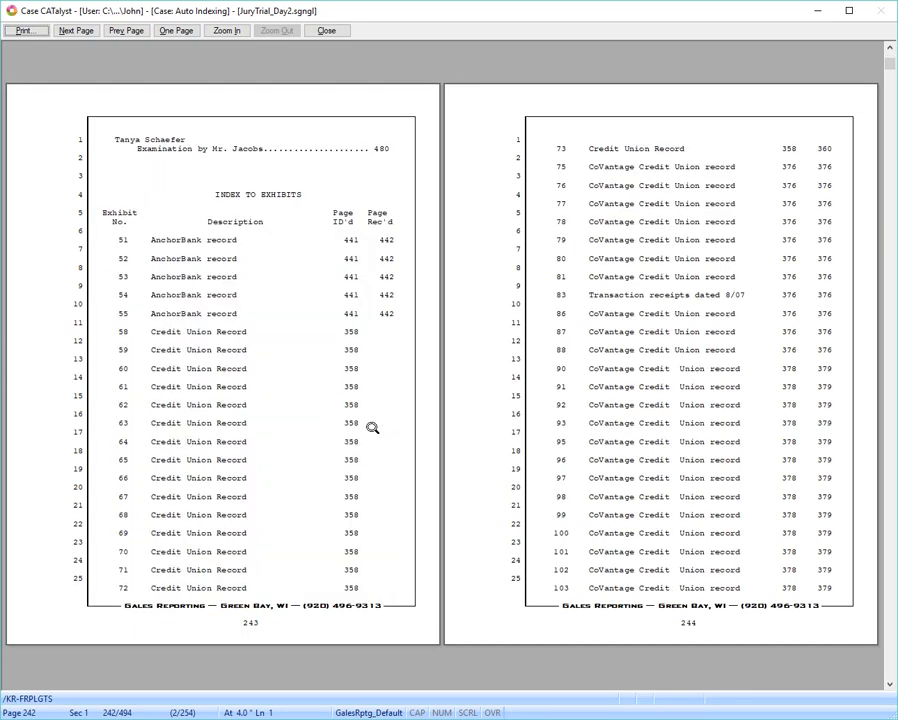
pyautogui.scroll(-3, 372, 427)
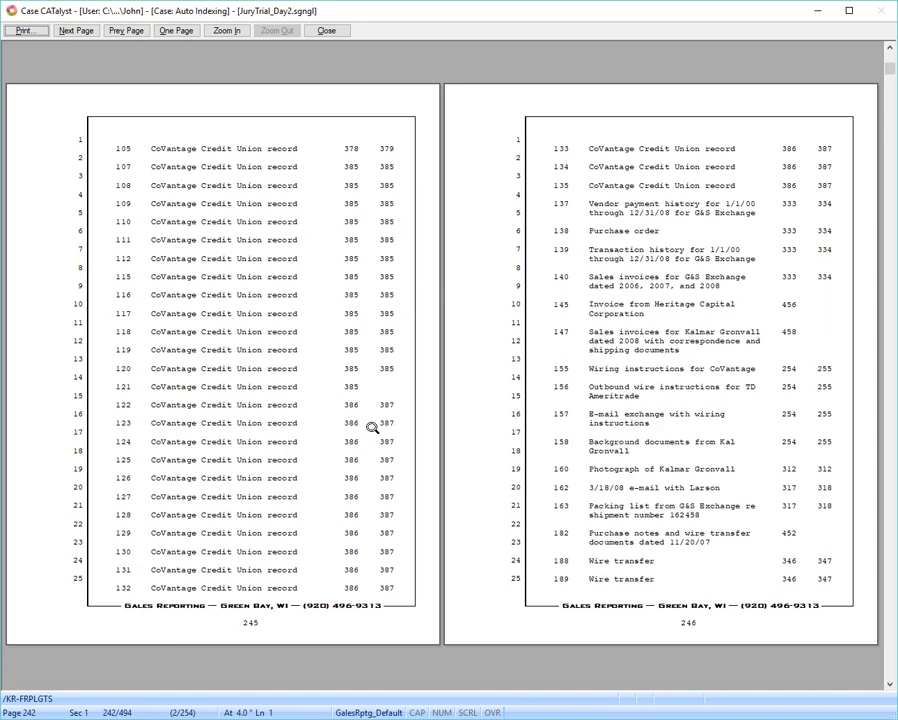
pyautogui.scroll(-2, 372, 427)
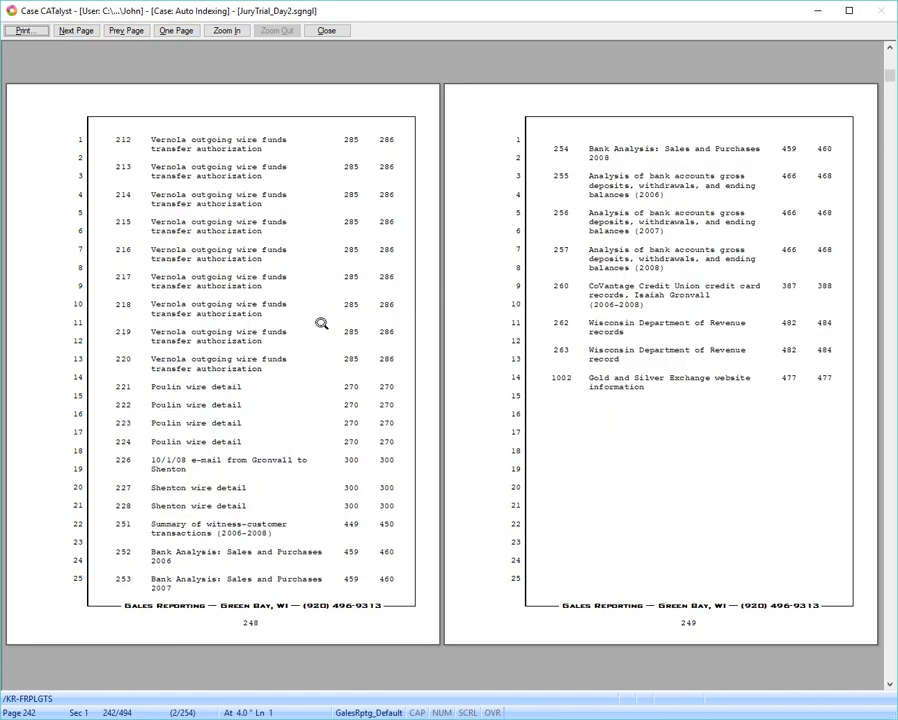
pyautogui.click(326, 30)
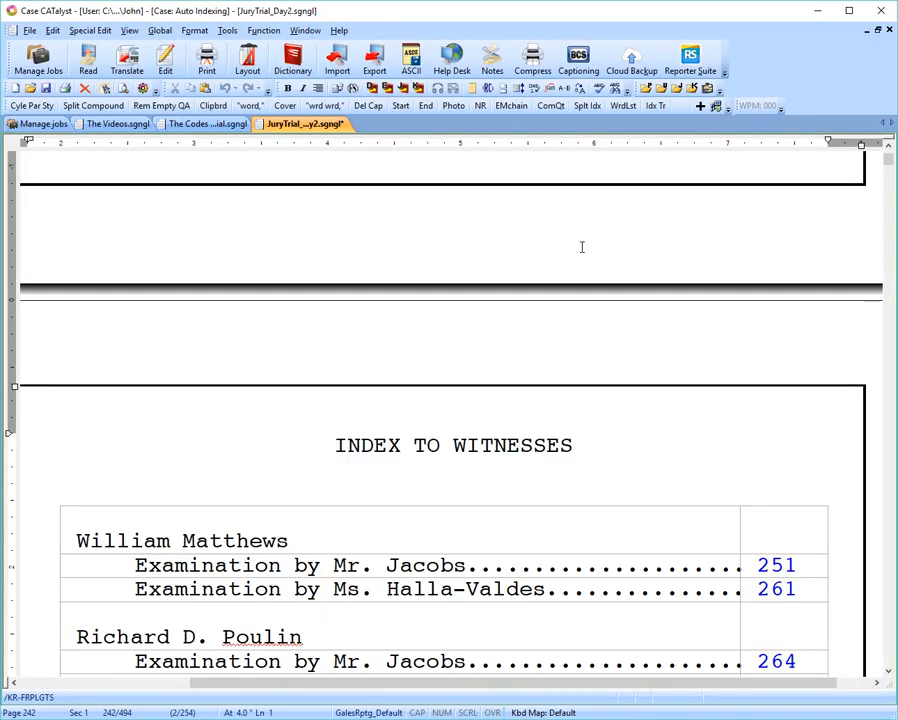
# Go to the Index to Exhibits, place the cursor in the exhibit 51 description, and check pages 243 and 244 in print preview.
pyautogui.scroll(-15, 581, 247)
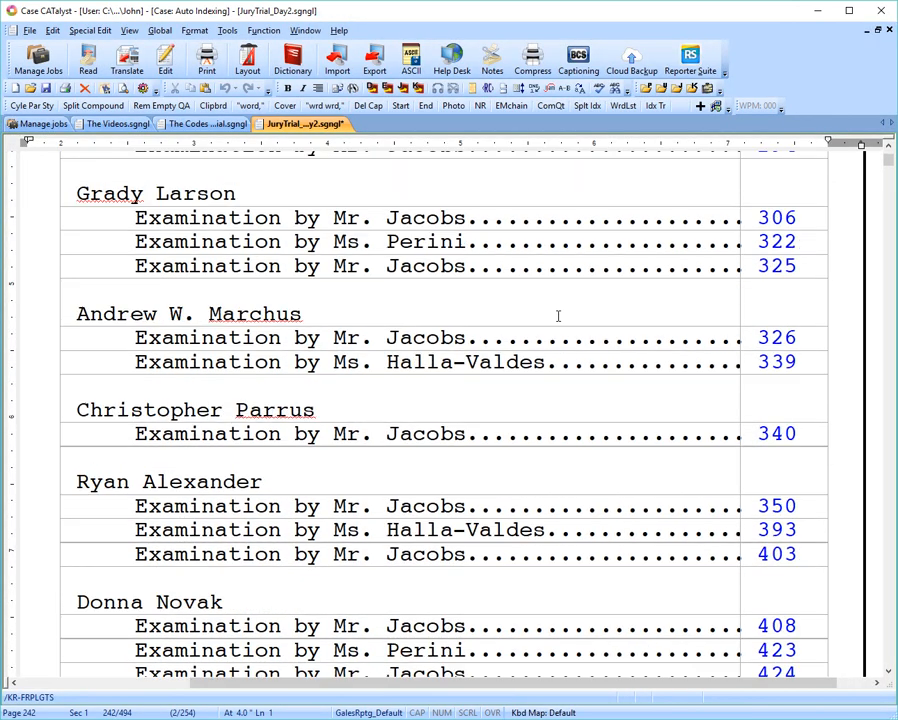
pyautogui.scroll(-8, 508, 355)
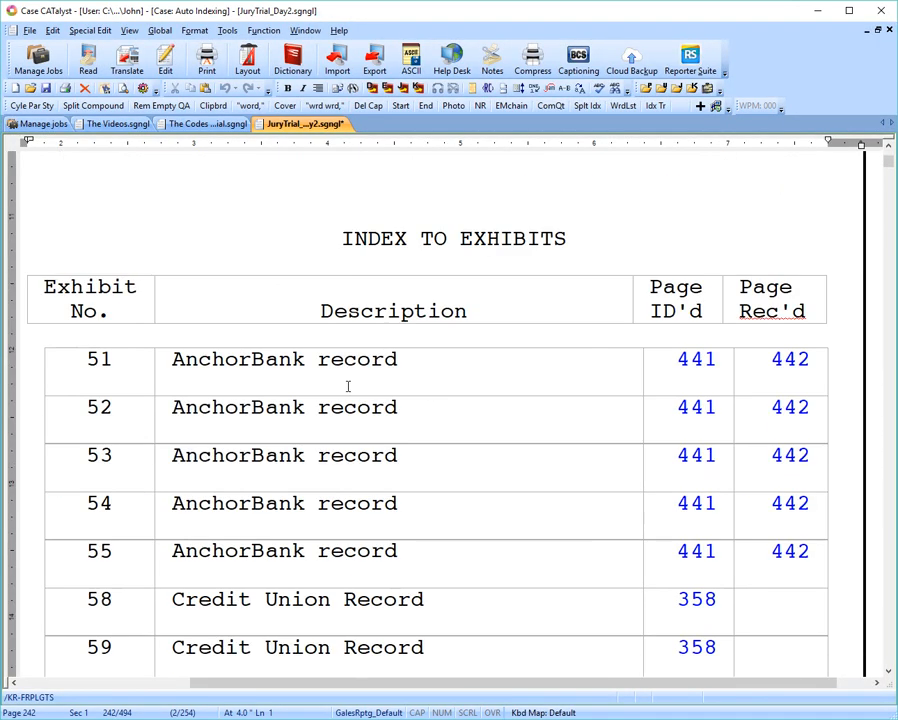
pyautogui.click(258, 378)
pyautogui.hotkey('ctrl', 'shift', 'p')
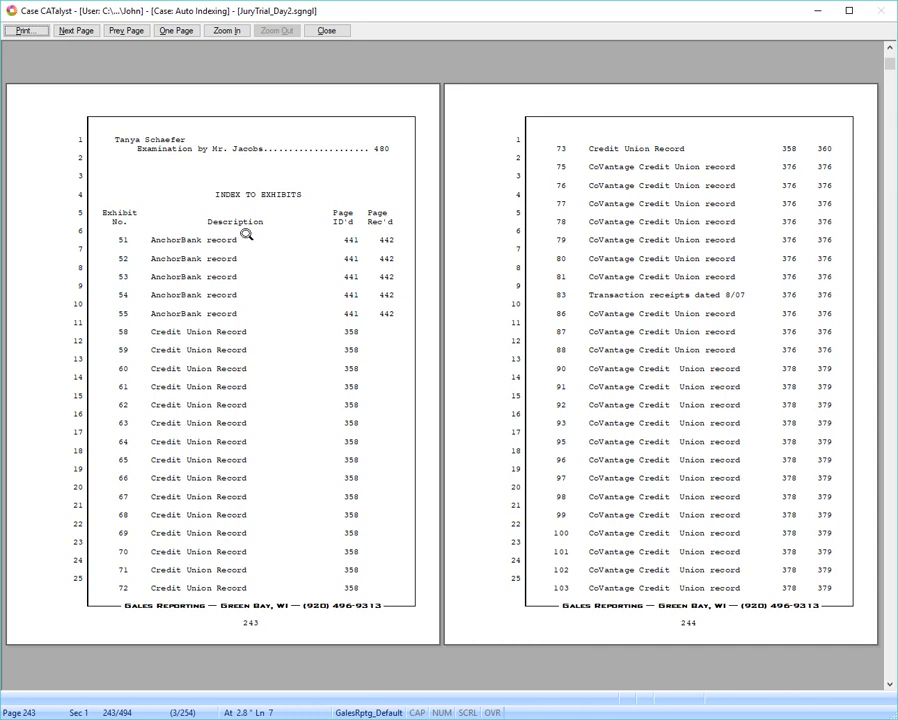
pyautogui.click(340, 31)
# Split the exhibit index table before exhibit 72 with the split_index_table_trial macro and check the page break in print preview.
pyautogui.scroll(-15, 394, 304)
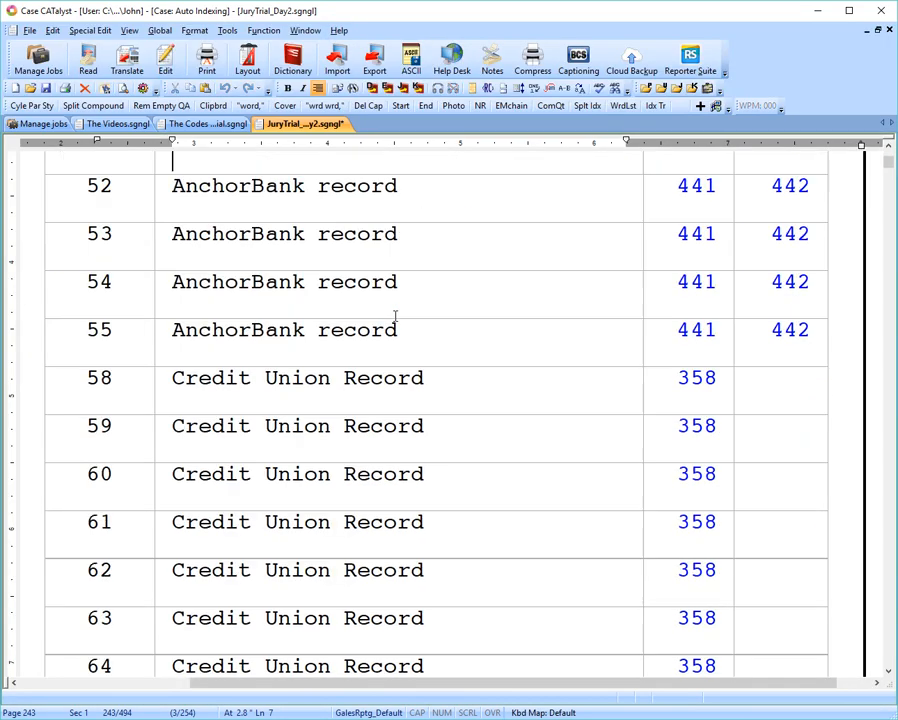
pyautogui.scroll(-2, 394, 342)
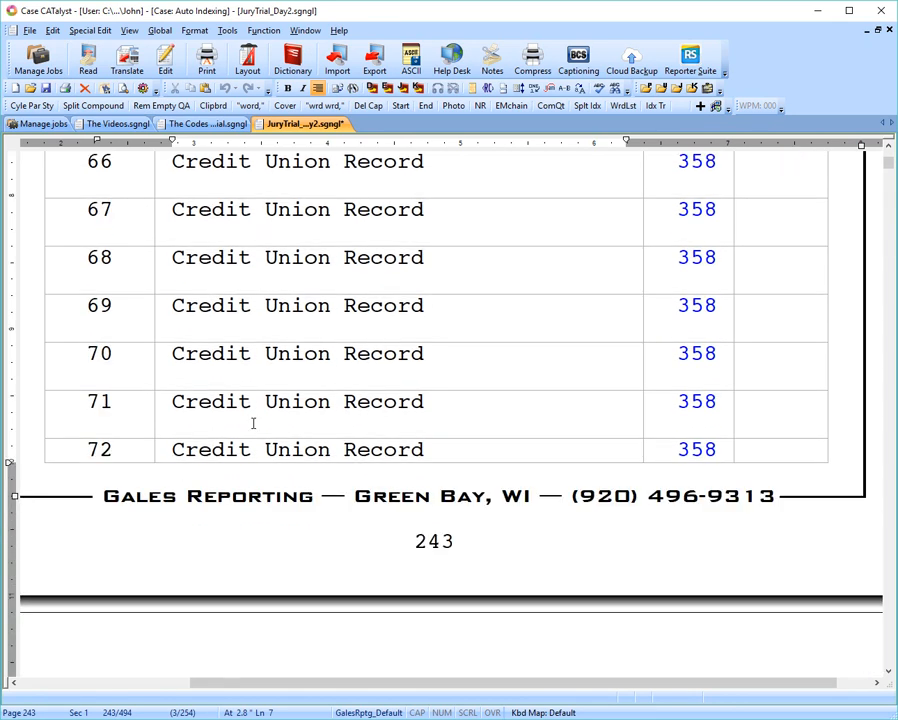
pyautogui.click(72, 450)
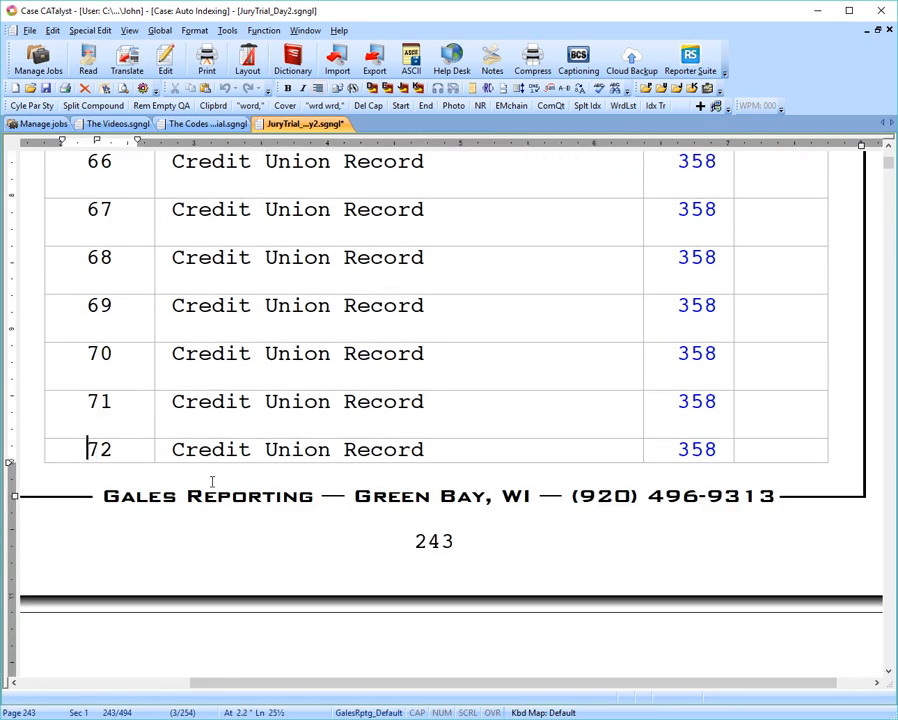
pyautogui.click(657, 108)
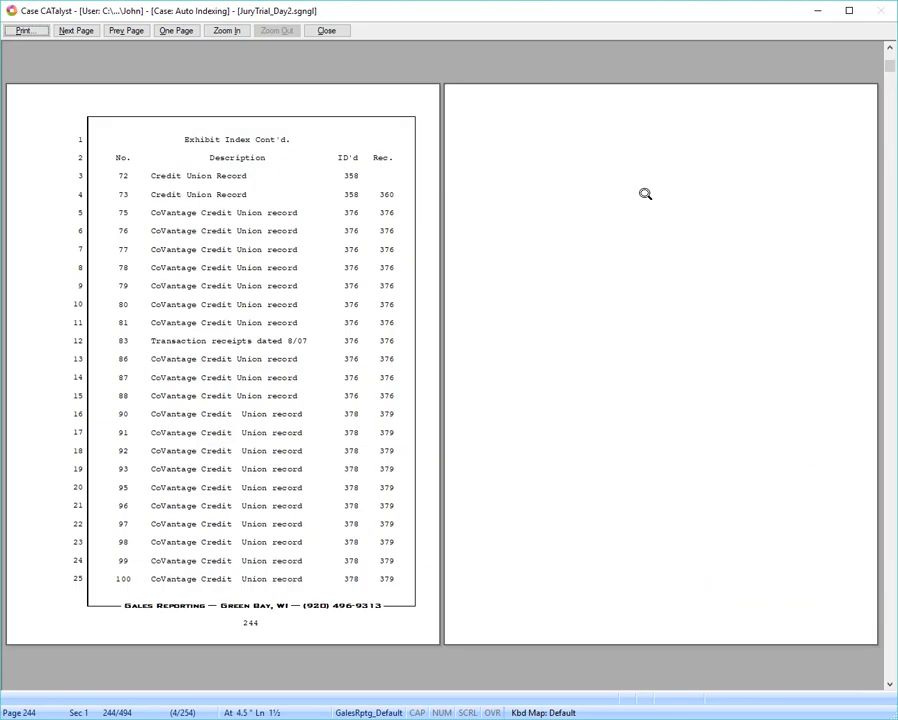
pyautogui.scroll(1, 645, 194)
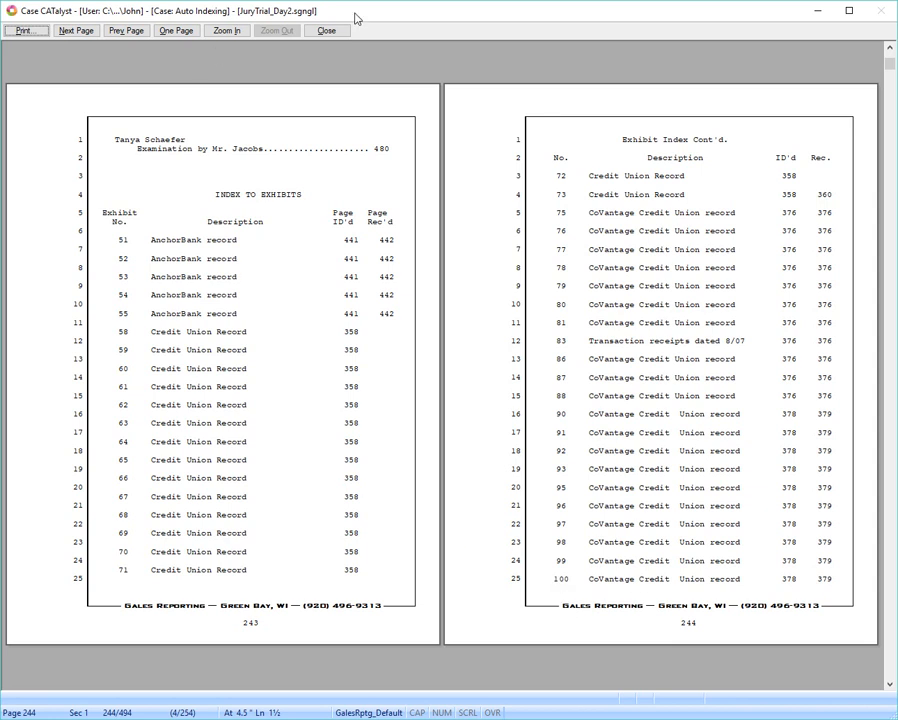
pyautogui.click(326, 30)
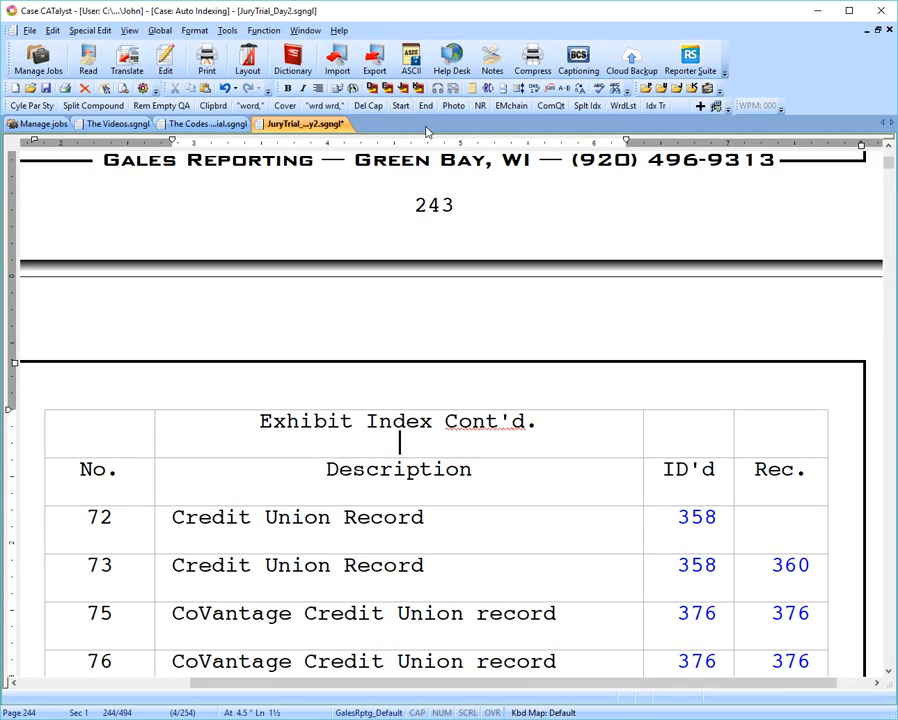
# Return to the start of the transcript and look over the caption page and the Index to Witnesses.
pyautogui.hotkey('ctrl', 'Home')
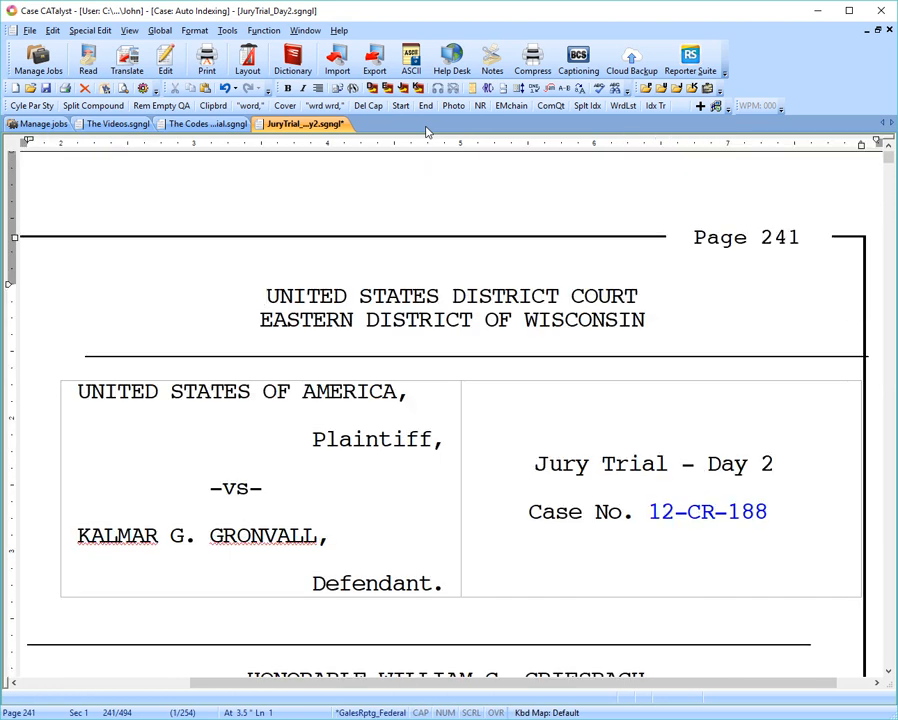
pyautogui.scroll(-10, 364, 253)
pyautogui.scroll(-5, 364, 253)
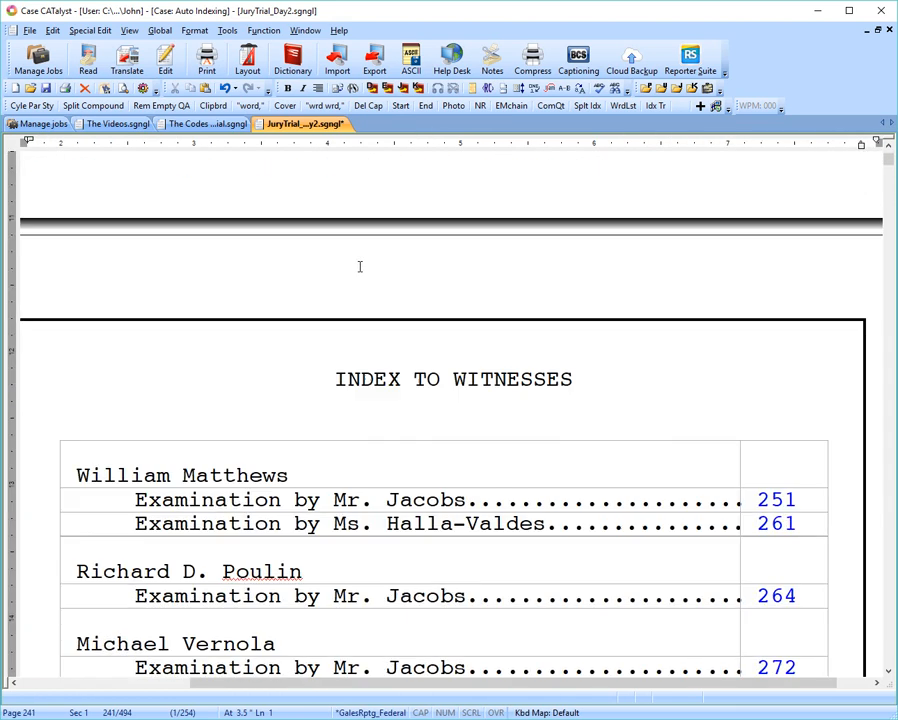